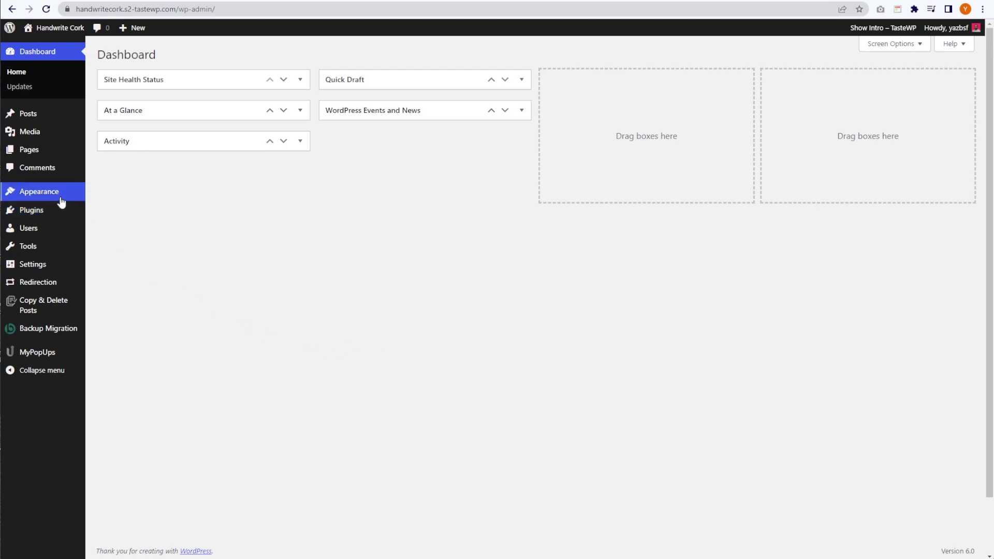
# - Open the Customizer from the Appearance menu in the admin sidebar
pyautogui.moveTo(57, 198)
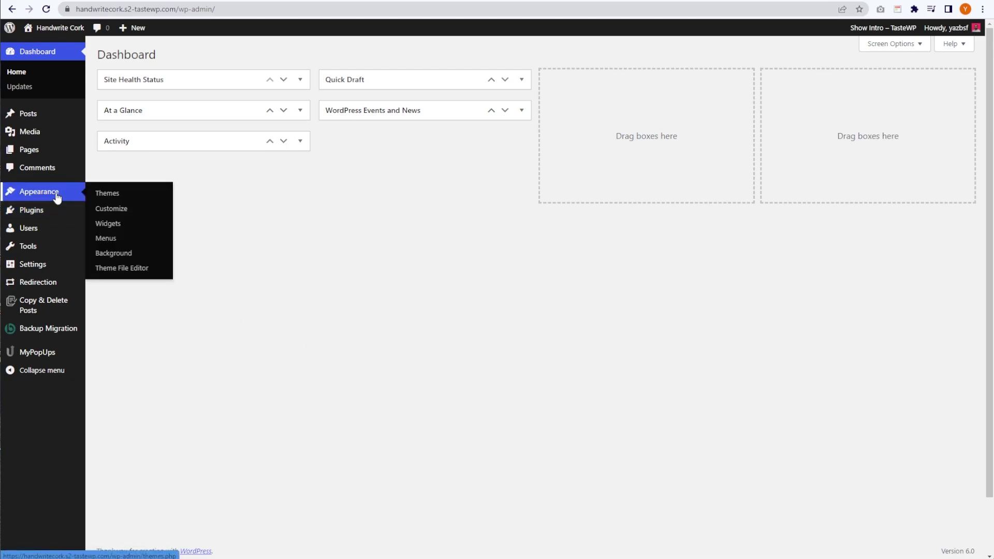
pyautogui.click(109, 210)
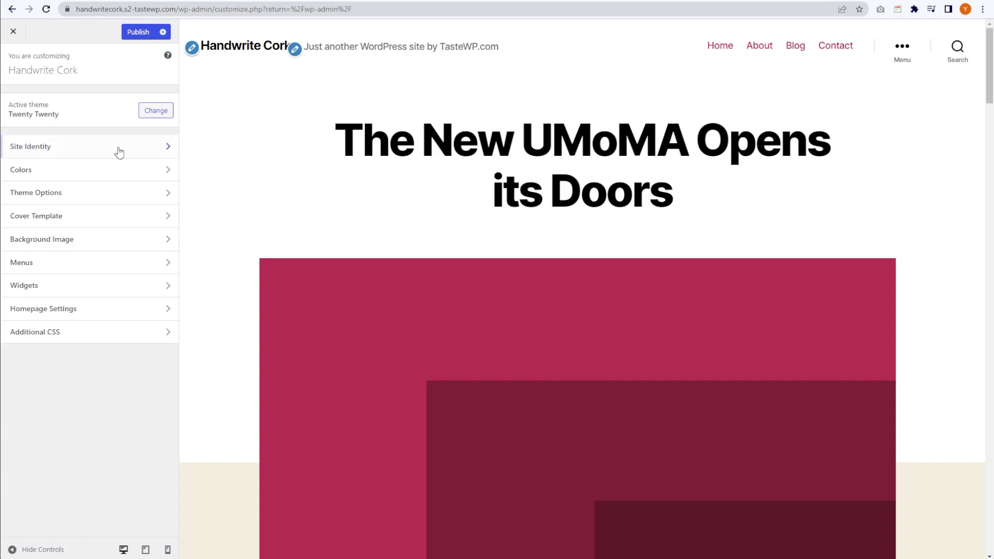
# - In Site Identity, set title 'Luigi's Italian Restaurant' and tagline 'Fine Italian Cuisine', then publish
pyautogui.click(79, 157)
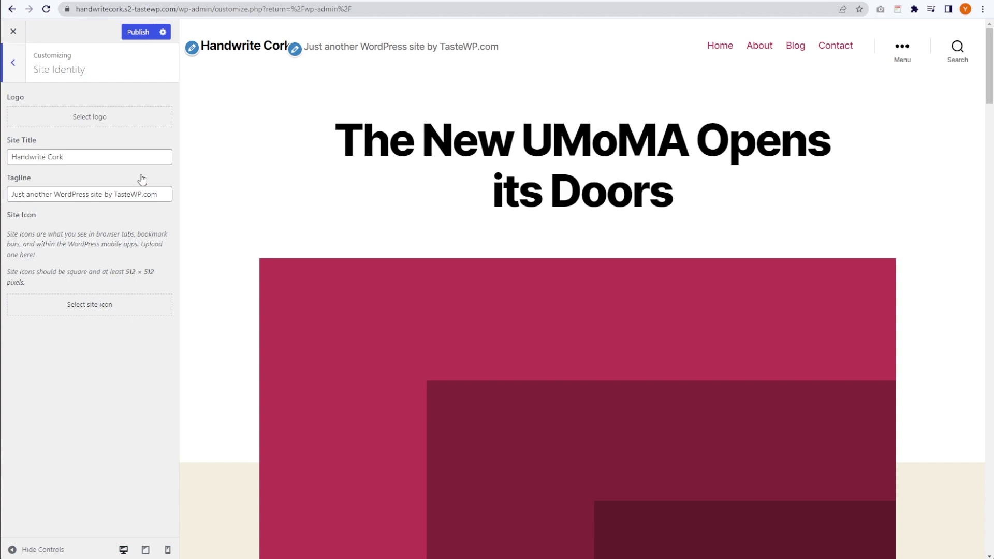
pyautogui.moveTo(73, 157); pyautogui.dragTo(10, 157)
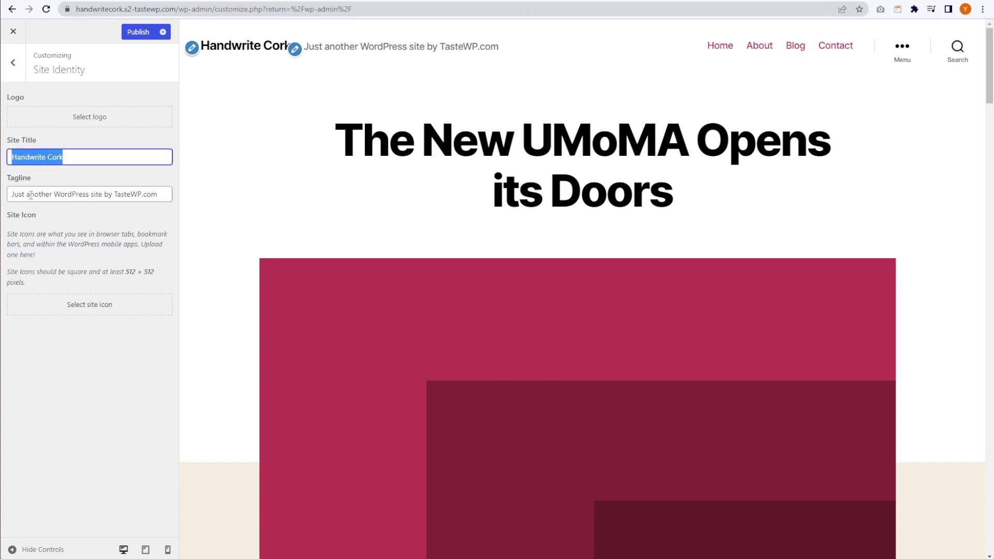
pyautogui.write("Luigi's Italian Restaurant")
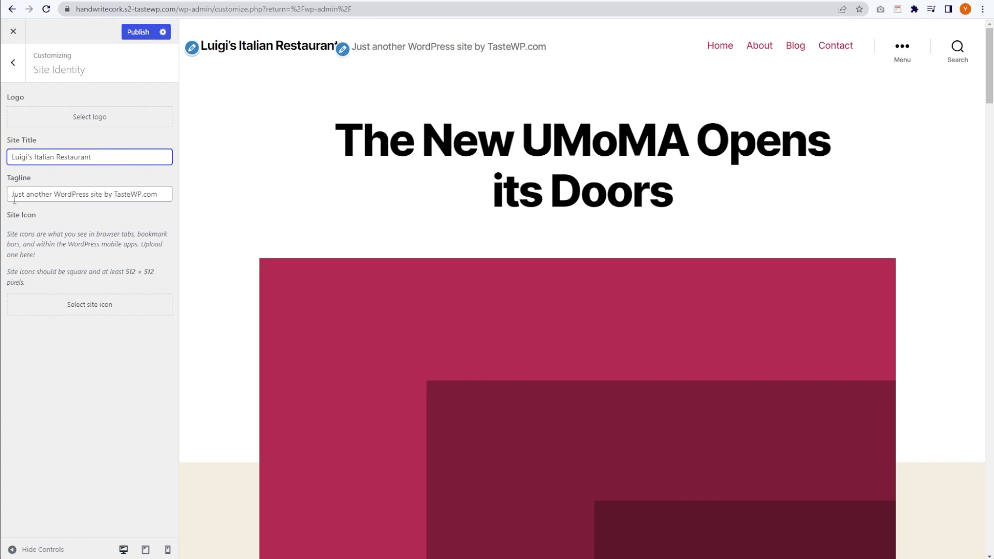
pyautogui.moveTo(14, 196); pyautogui.dragTo(179, 202)
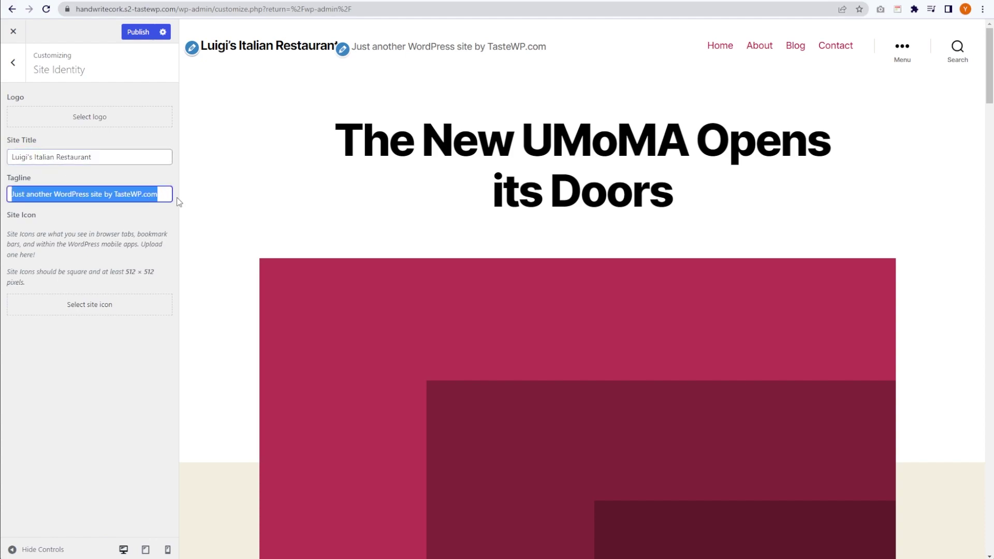
pyautogui.write('Fine Italian Cuisine')
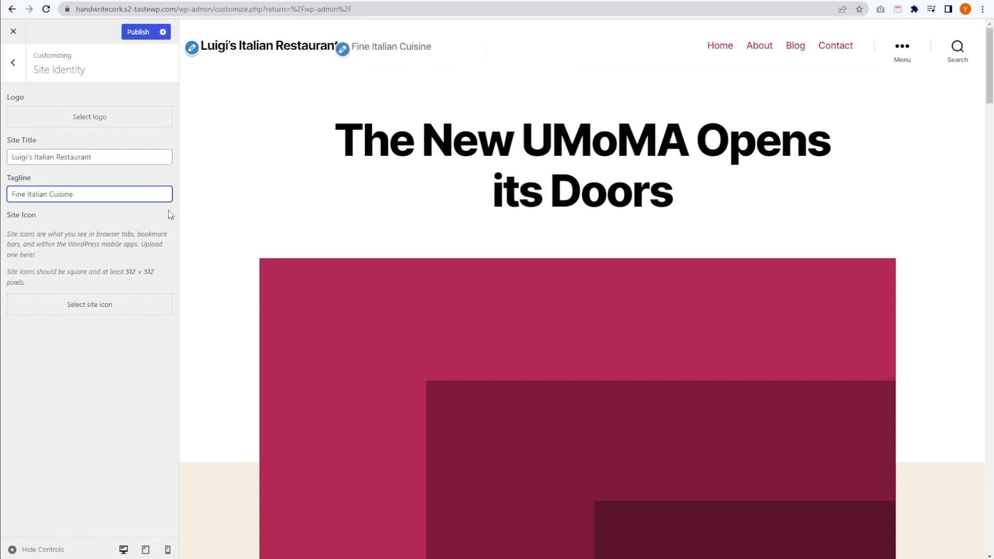
pyautogui.press('F11')
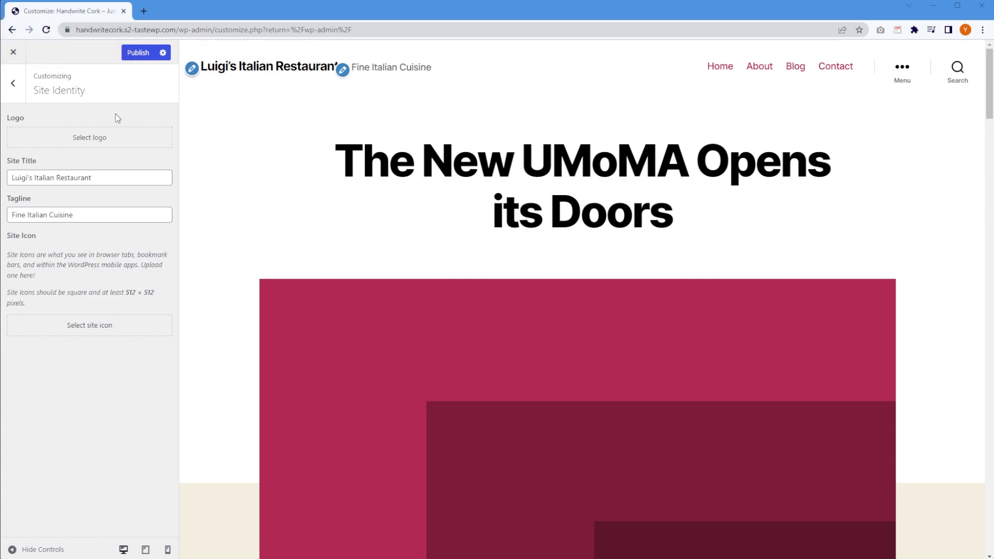
pyautogui.click(137, 53)
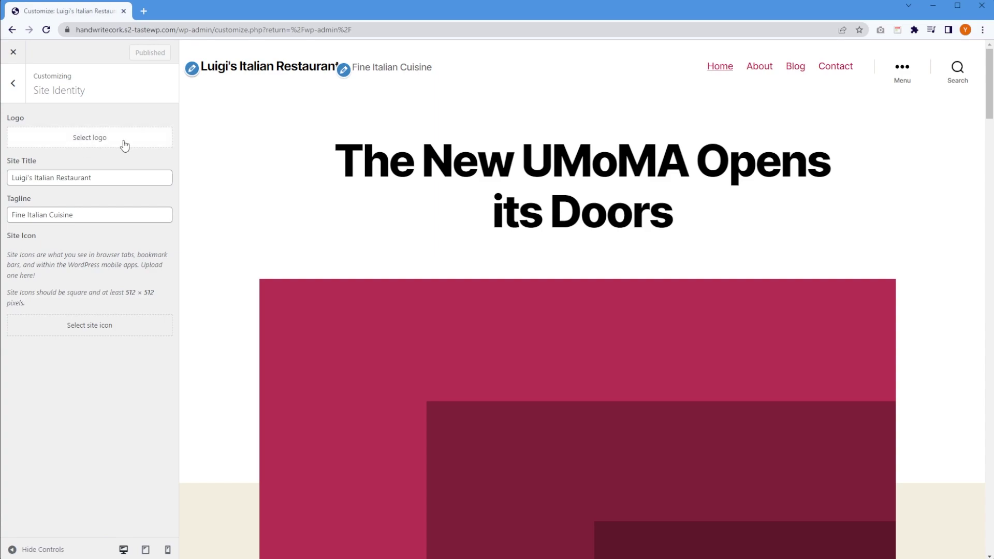
# - Upload logoipsum-logo-8.png and use it uncropped as the site logo
pyautogui.click(99, 146)
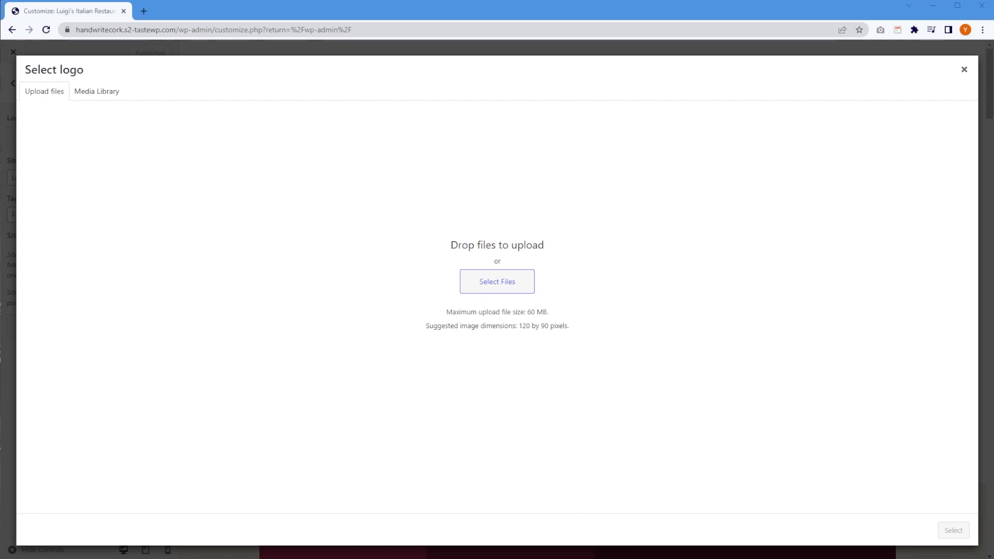
pyautogui.moveTo(993, 233); pyautogui.dragTo(508, 275)
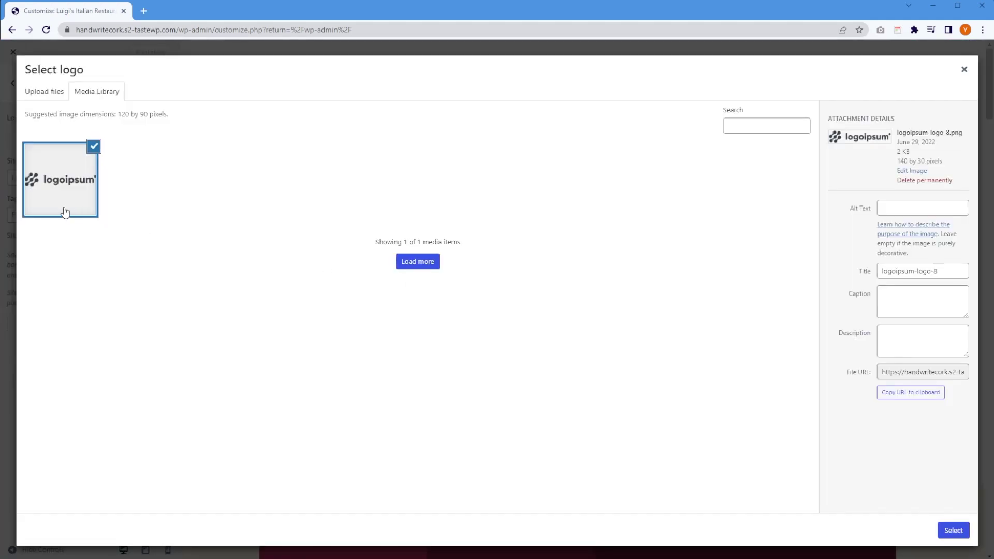
pyautogui.click(953, 530)
pyautogui.click(873, 534)
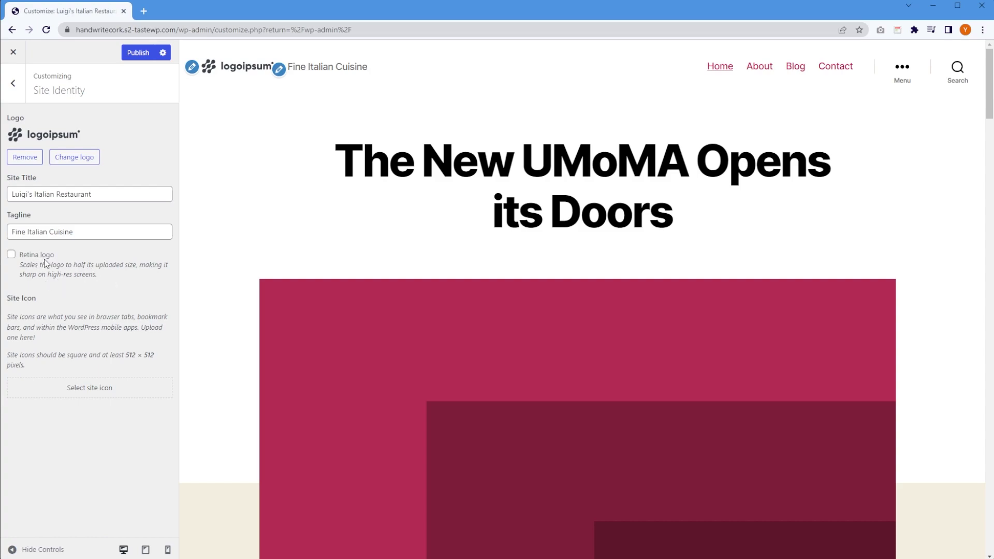
# - Upload logoipsum-logo-64.png as the uncropped site icon, leaving Retina logo off, and publish
pyautogui.click(10, 254)
pyautogui.click(11, 255)
pyautogui.click(109, 397)
pyautogui.moveTo(991, 217); pyautogui.dragTo(415, 234)
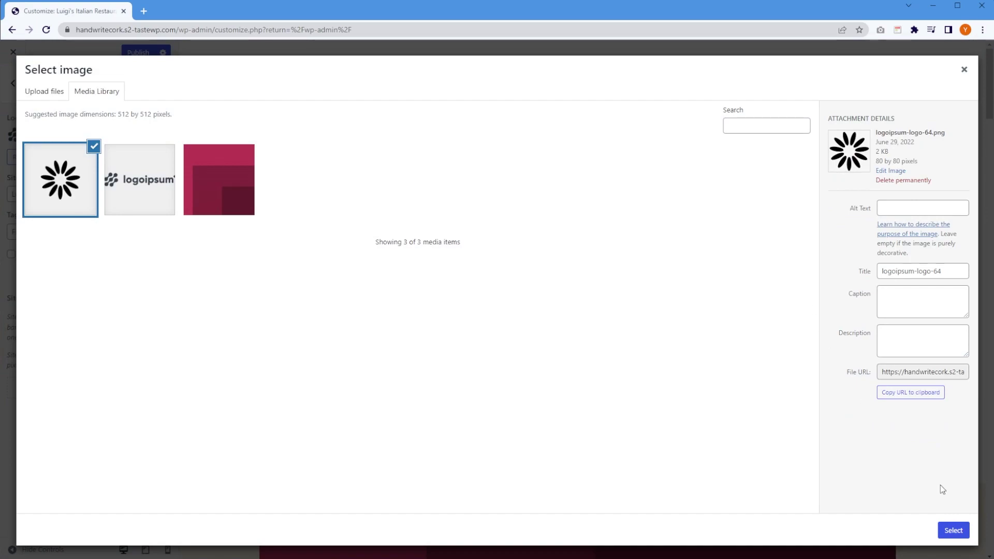
pyautogui.click(952, 533)
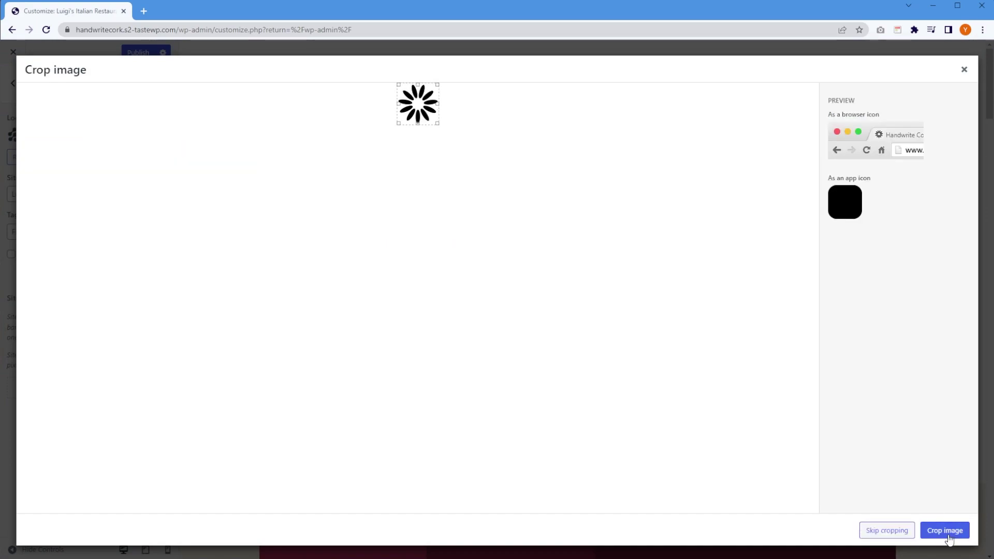
pyautogui.click(890, 529)
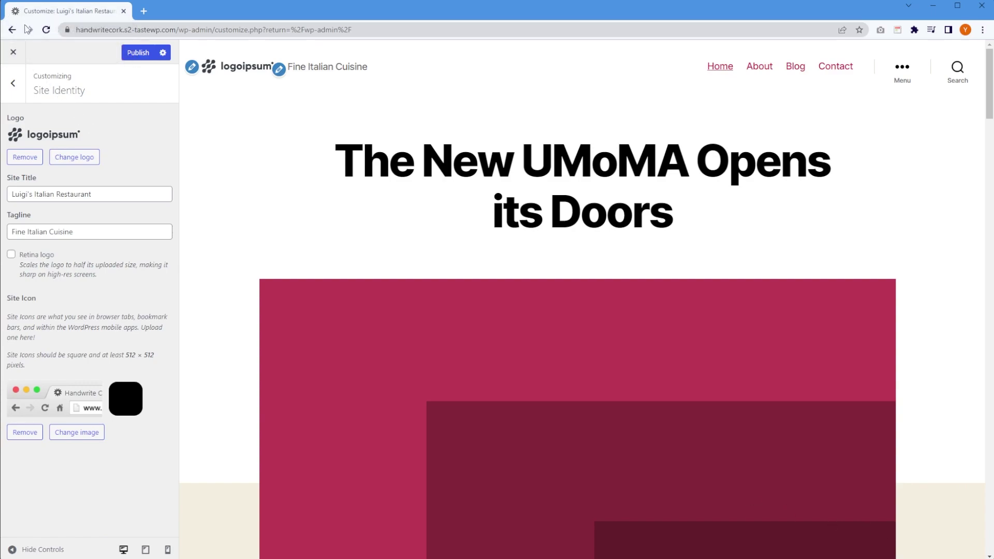
pyautogui.click(141, 52)
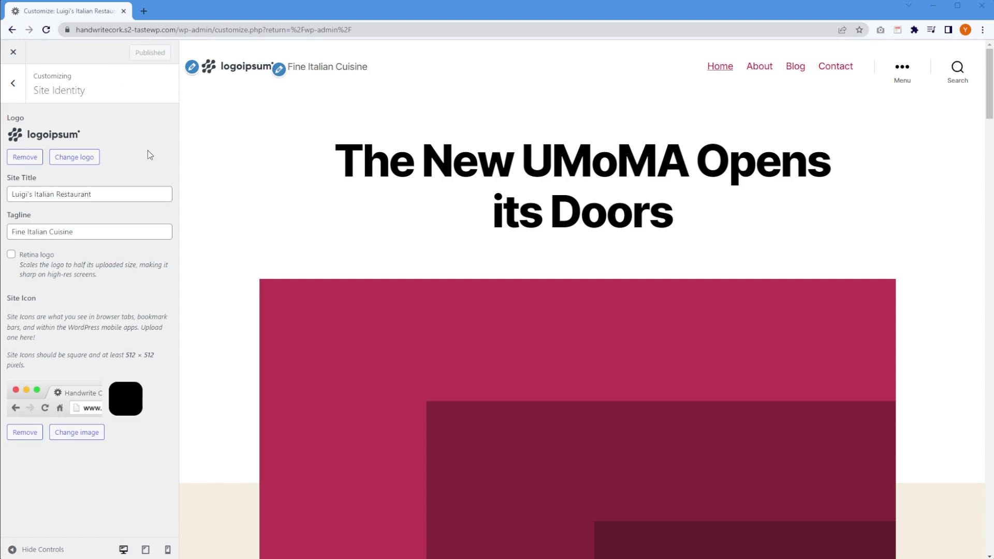
# - Leave the Customizer and go to Settings > General
pyautogui.click(14, 55)
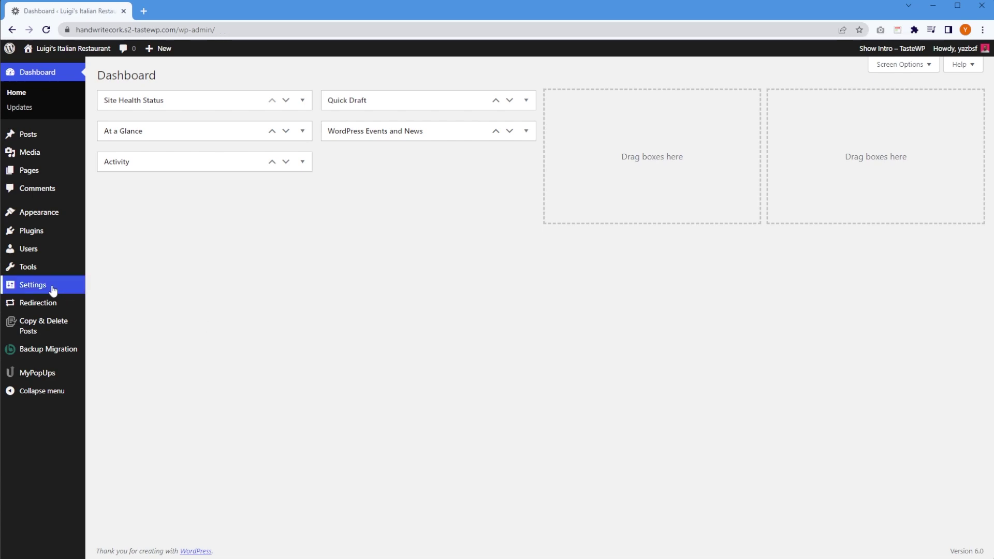
pyautogui.moveTo(52, 286)
pyautogui.click(116, 288)
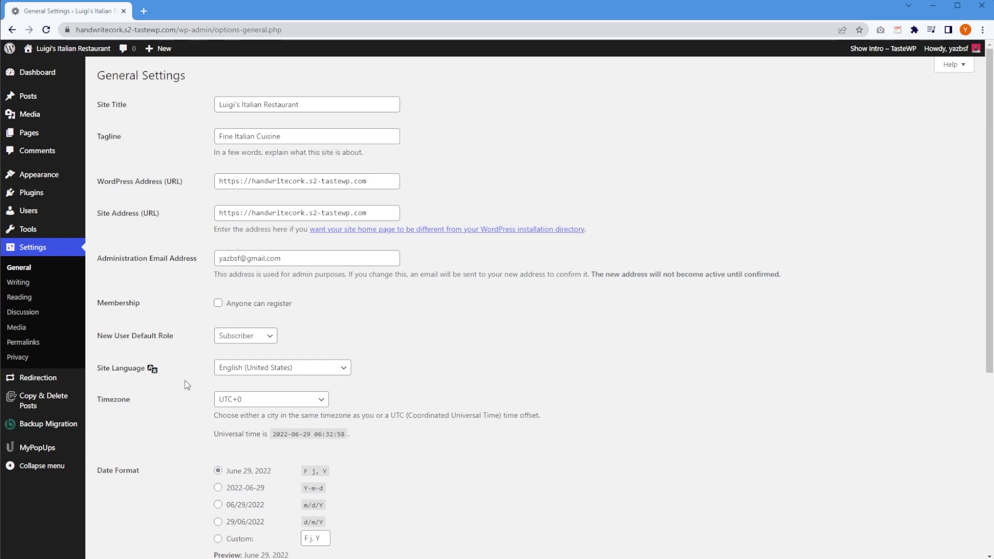
# - Keep English (United States) as site language and UTC+0 as timezone, and save
pyautogui.scroll(-2, 187, 380)
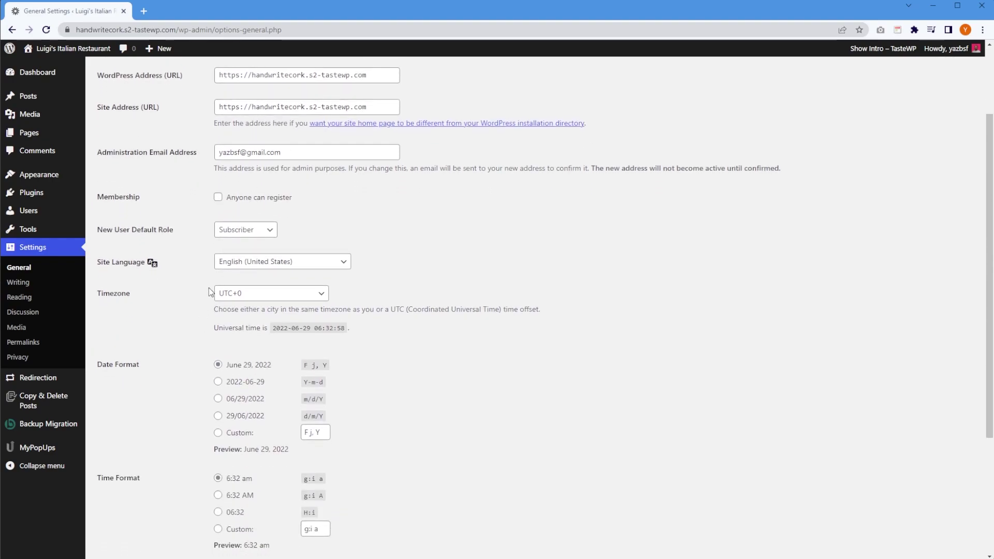
pyautogui.click(321, 263)
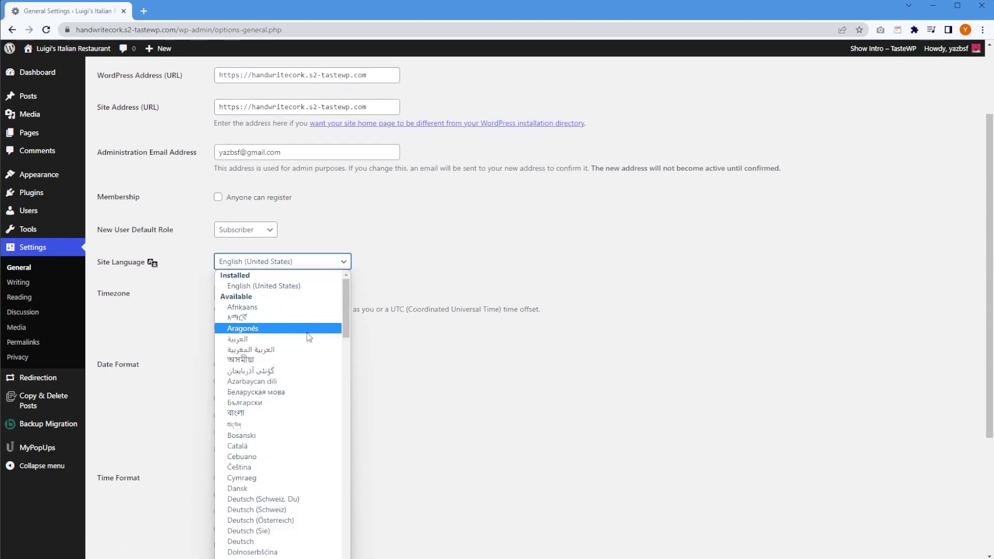
pyautogui.scroll(-5, 308, 355)
pyautogui.scroll(-8, 308, 354)
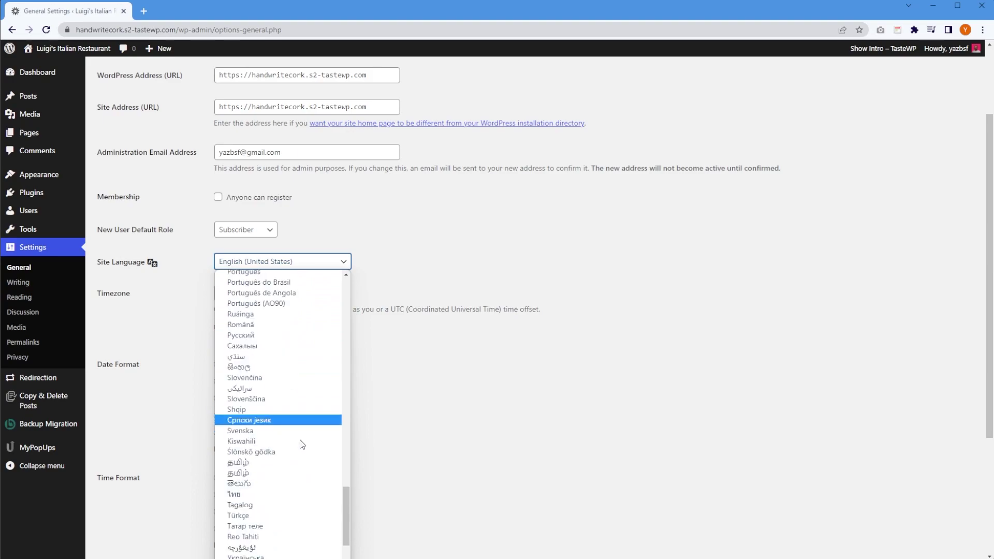
pyautogui.click(525, 376)
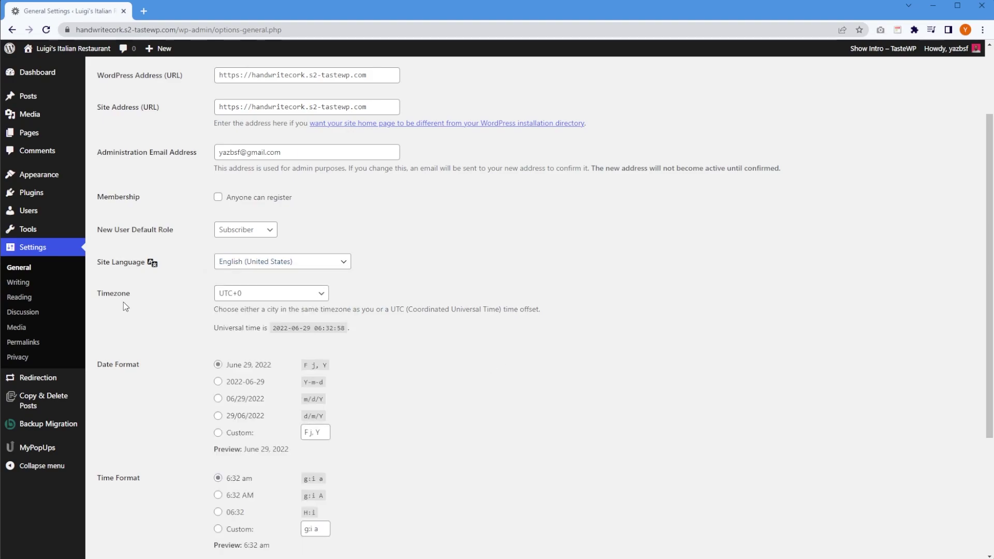
pyautogui.click(323, 295)
pyautogui.scroll(20, 287, 398)
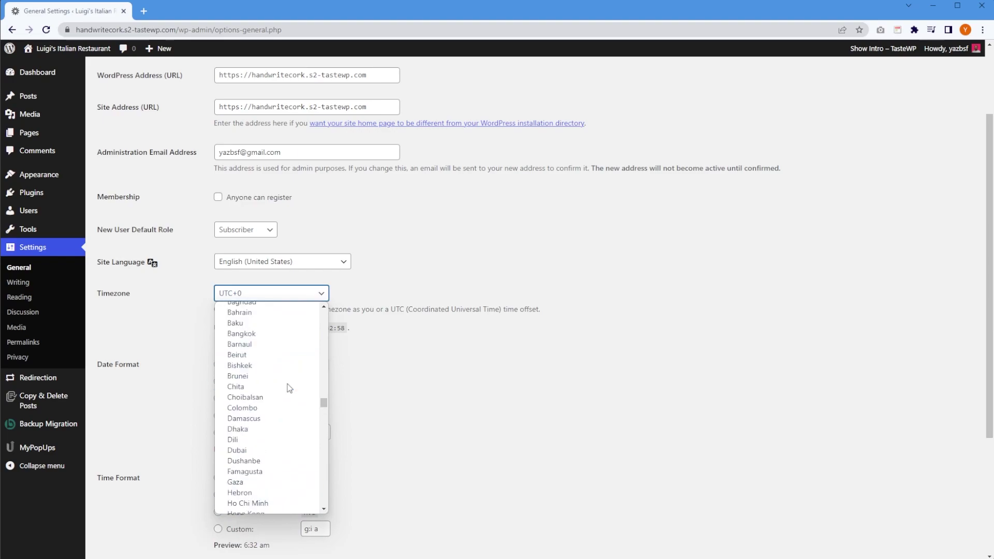
pyautogui.scroll(15, 287, 398)
pyautogui.scroll(1, 447, 353)
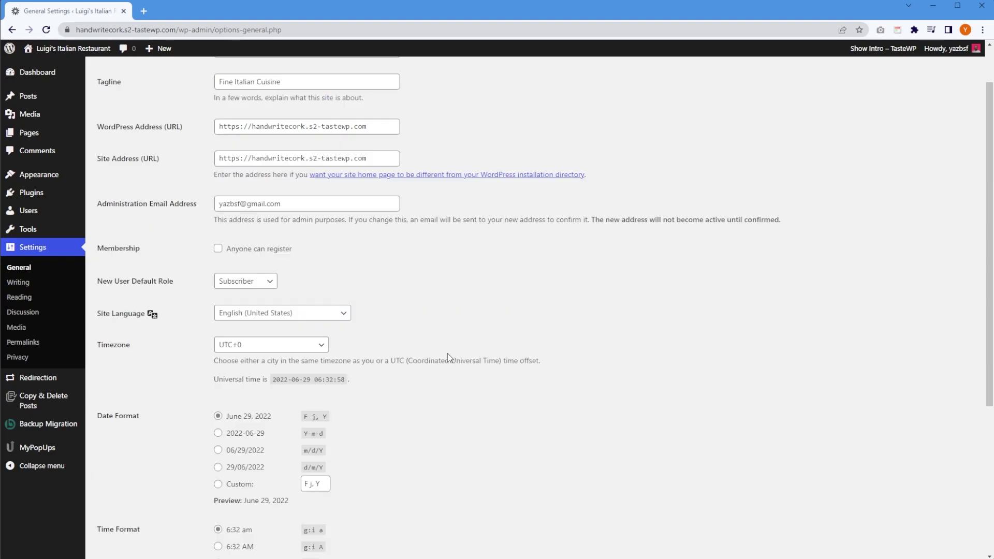
pyautogui.scroll(-5, 349, 406)
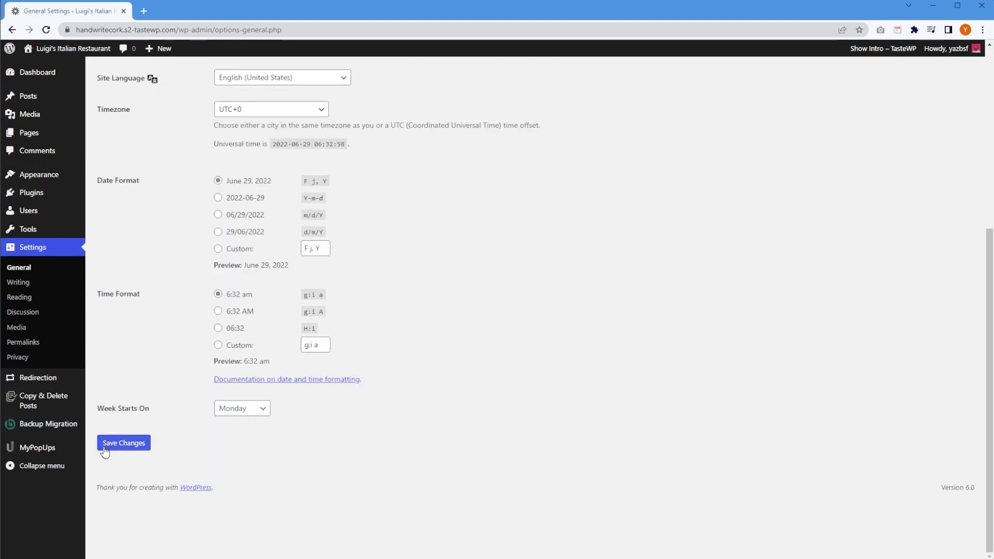
pyautogui.click(130, 443)
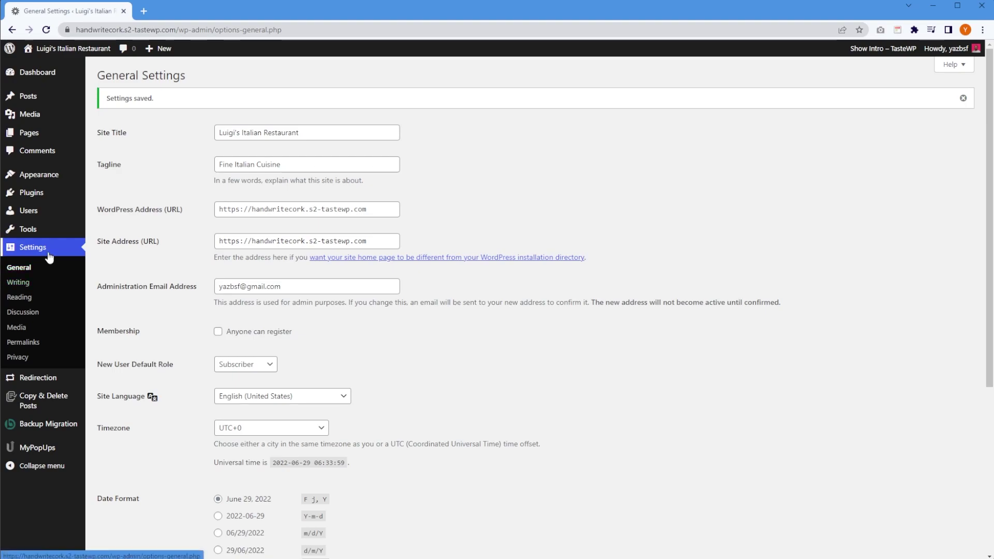
# - Open the Permalinks settings and clear all tags from the custom structure
pyautogui.click(37, 348)
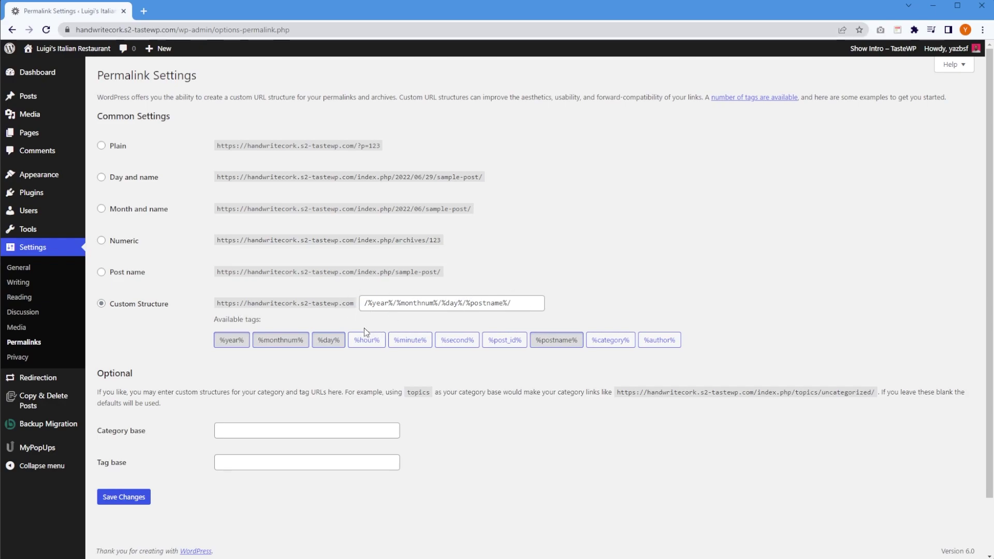
pyautogui.click(329, 342)
pyautogui.click(329, 341)
pyautogui.click(552, 343)
pyautogui.click(552, 342)
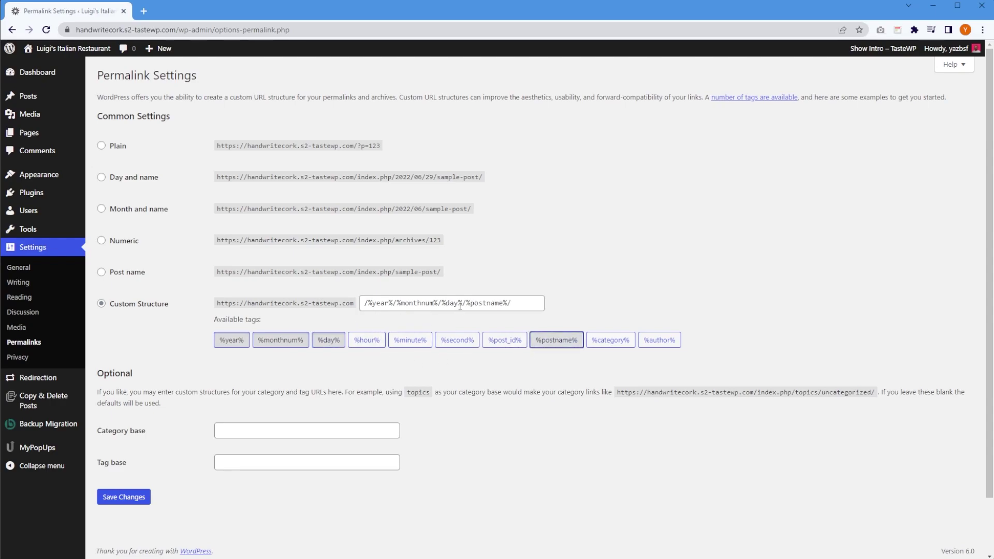
pyautogui.click(553, 342)
pyautogui.click(336, 341)
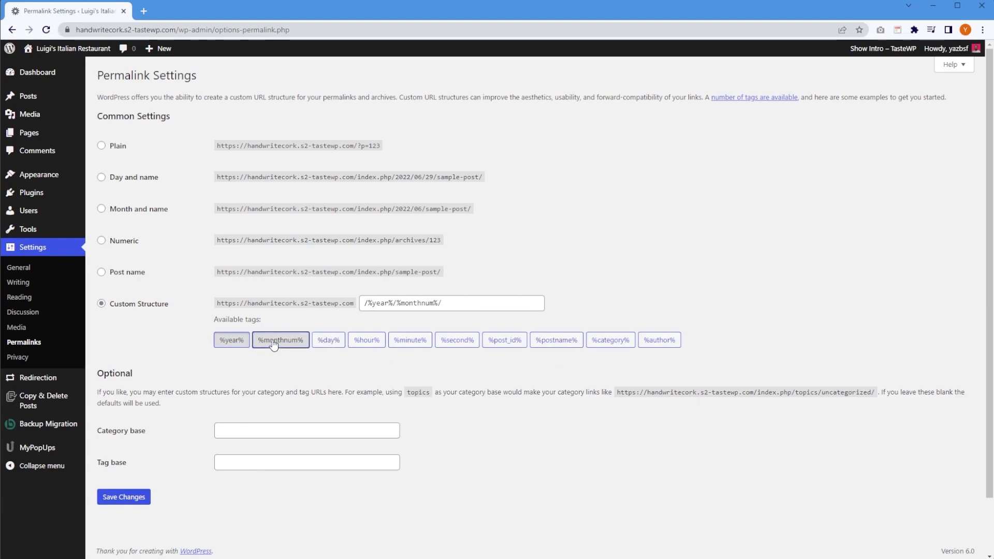
pyautogui.click(273, 343)
pyautogui.click(232, 340)
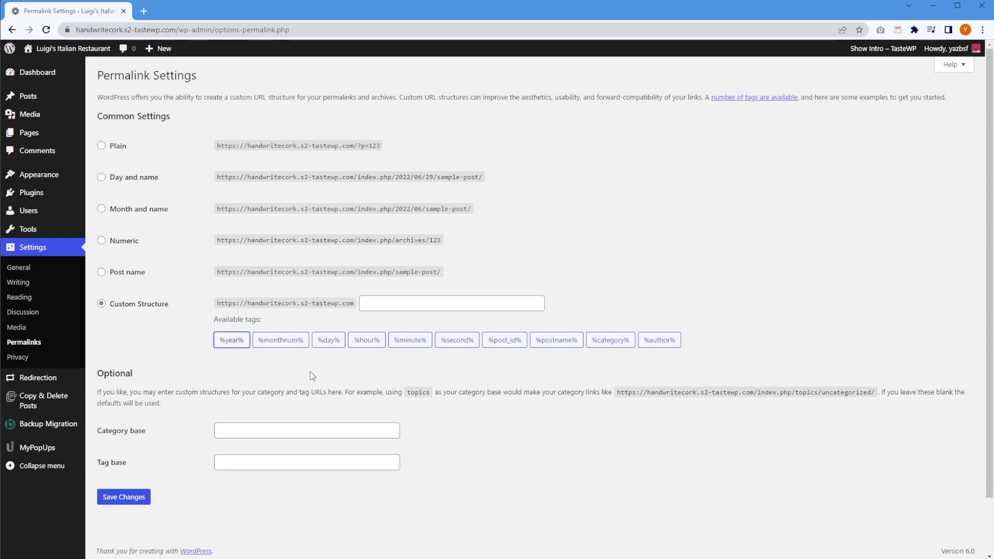
# - Build the custom structure /%monthnum%/%category%/%postname%/%author%/ and save it
pyautogui.click(291, 348)
pyautogui.click(291, 349)
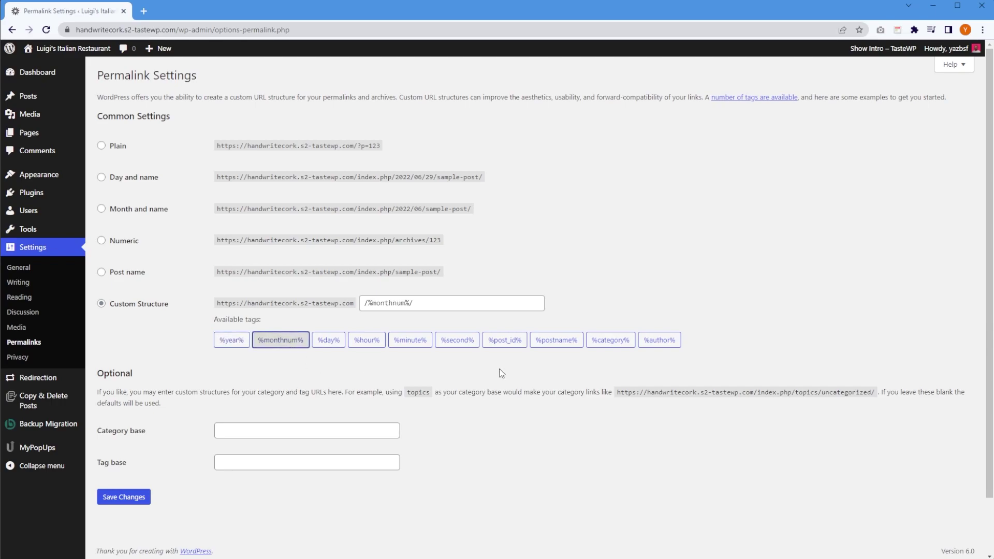
pyautogui.click(595, 348)
pyautogui.click(553, 346)
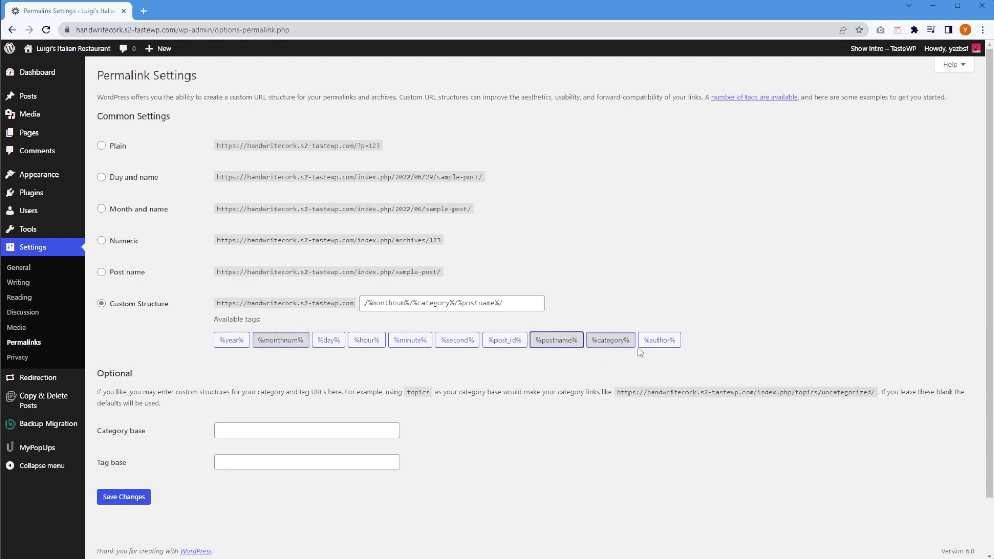
pyautogui.click(659, 347)
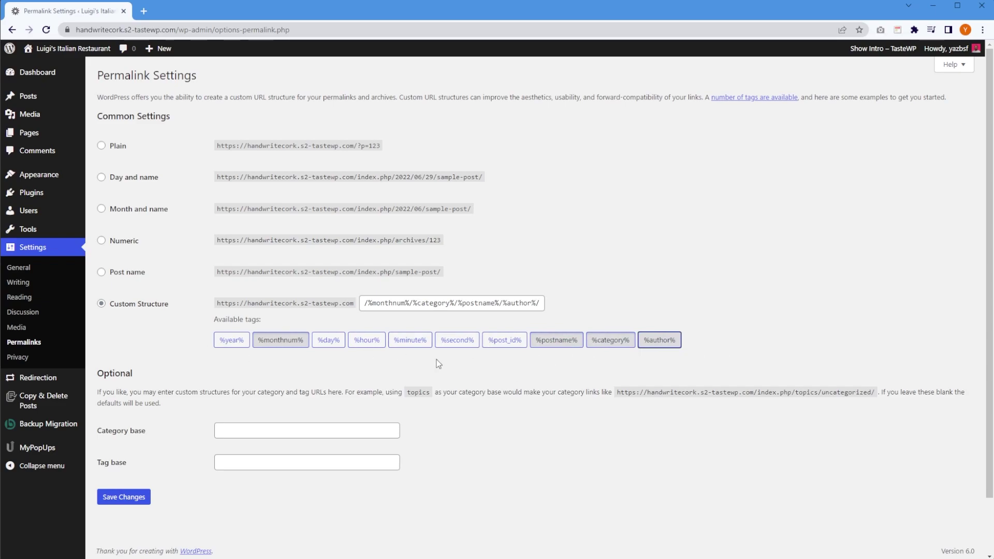
pyautogui.click(121, 499)
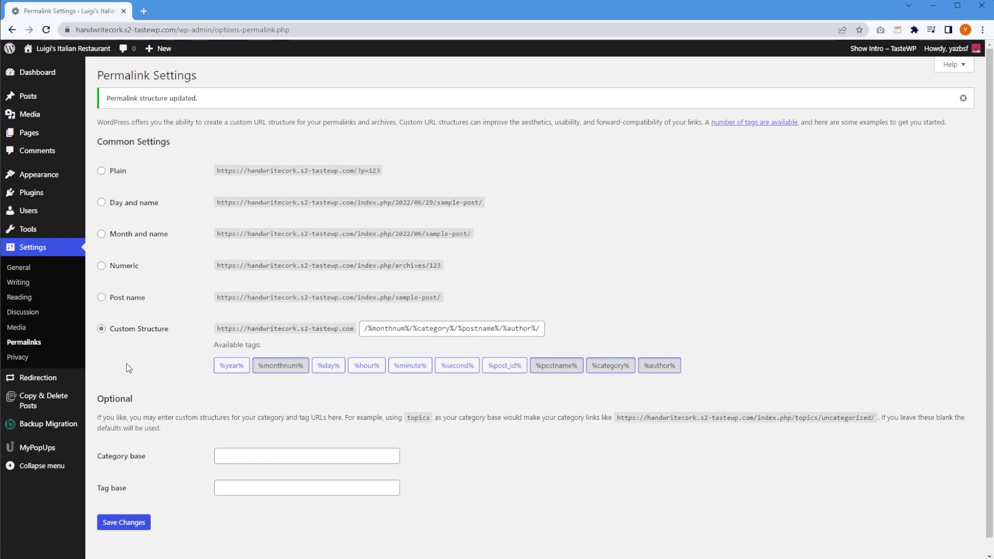
# - Uncheck 'Allow people to submit comments', check 'Comment must be manually approved', and save
pyautogui.click(23, 312)
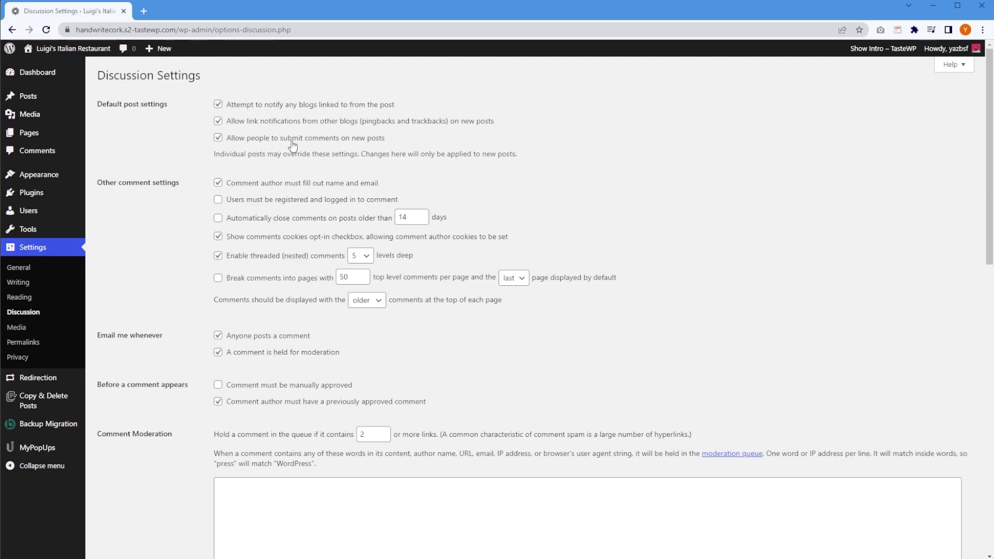
pyautogui.click(218, 138)
pyautogui.click(217, 386)
pyautogui.scroll(-5, 156, 169)
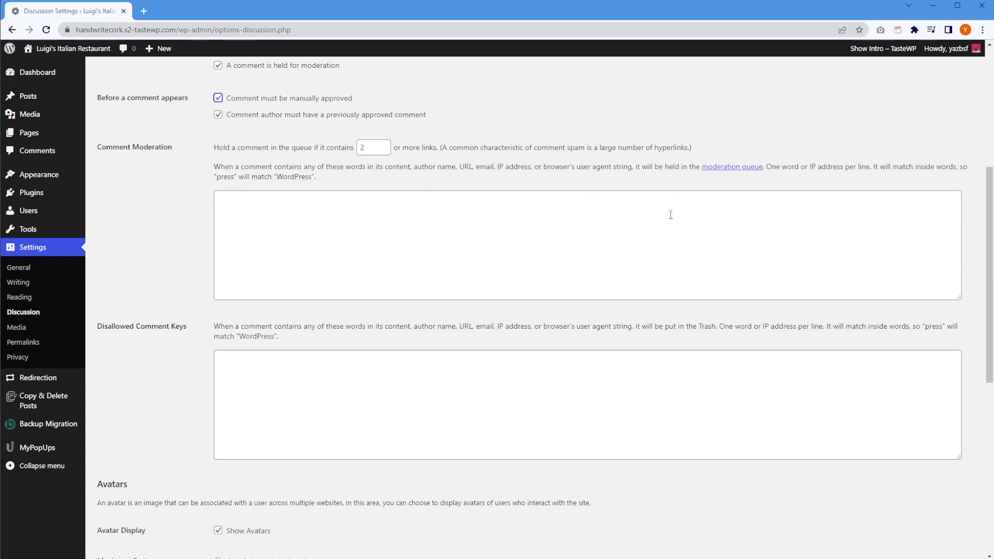
pyautogui.scroll(-1, 151, 352)
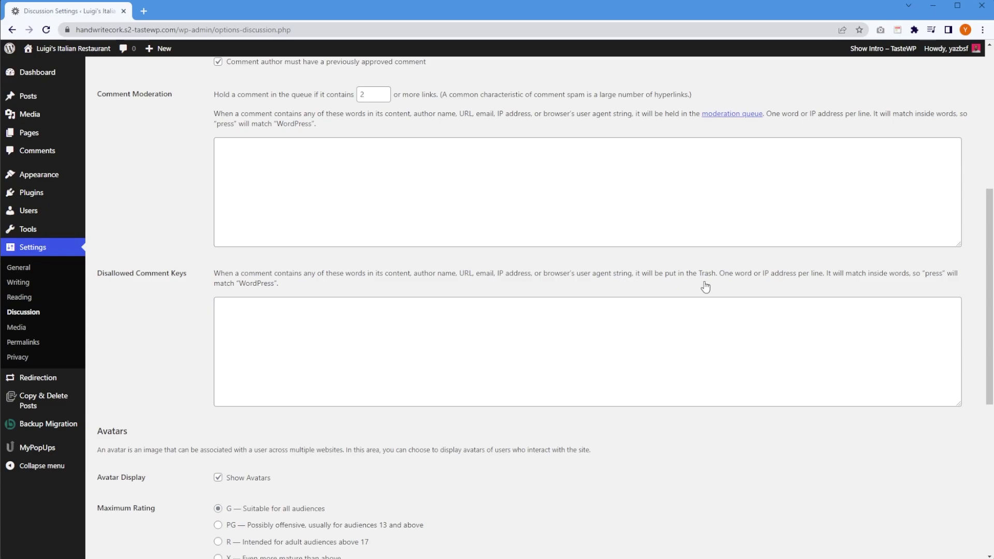
pyautogui.scroll(1, 140, 383)
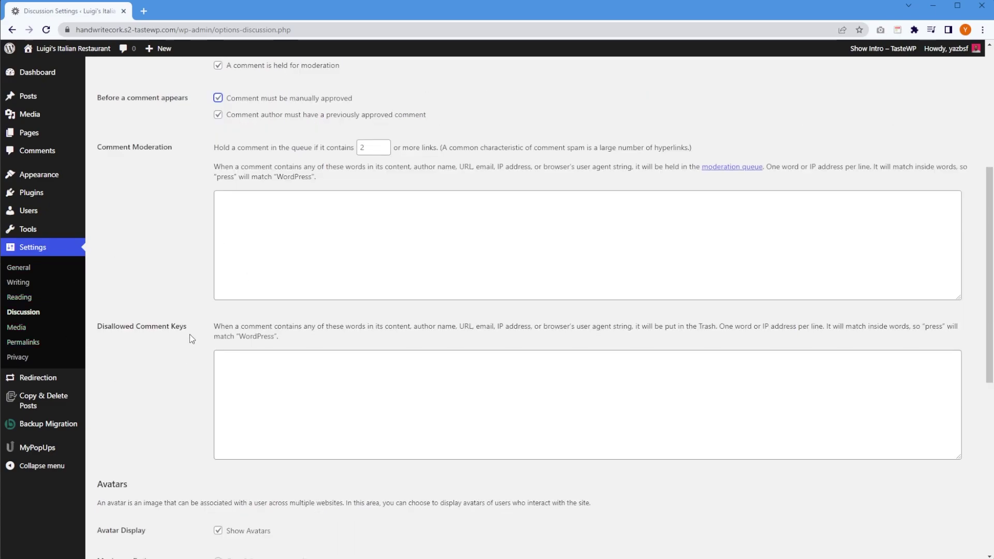
pyautogui.scroll(-8, 190, 335)
pyautogui.click(140, 443)
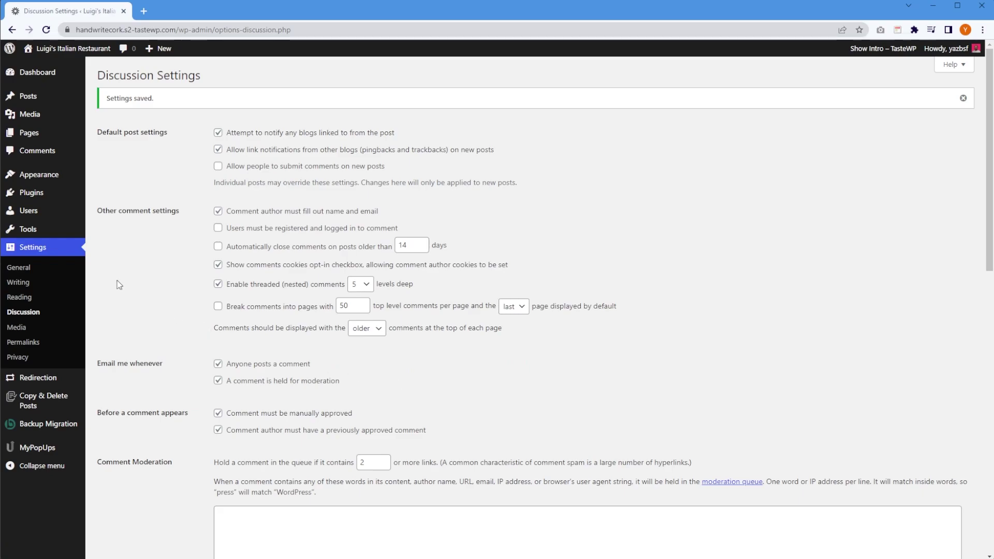
# - Find Astra under Themes > Add New, install it, and activate it
pyautogui.moveTo(53, 185)
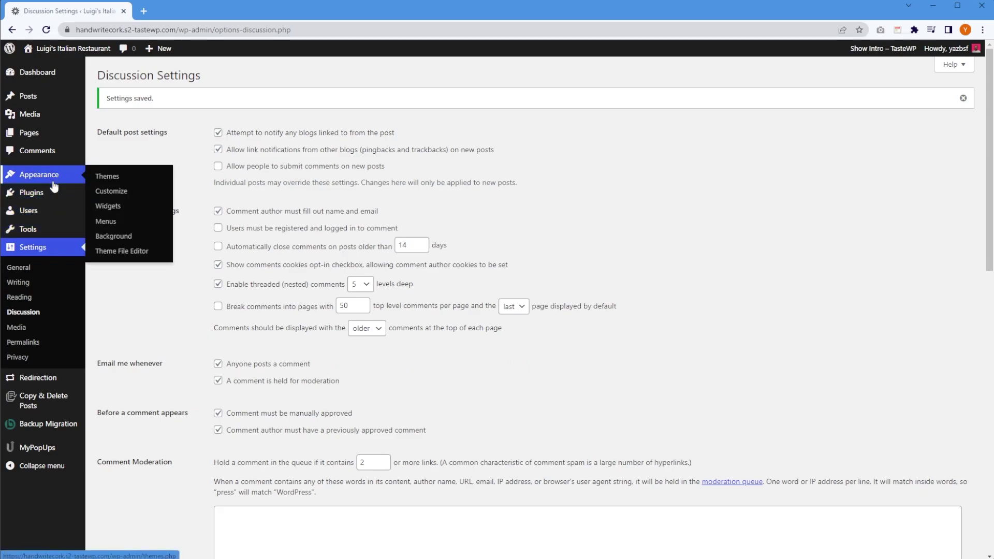
pyautogui.click(107, 177)
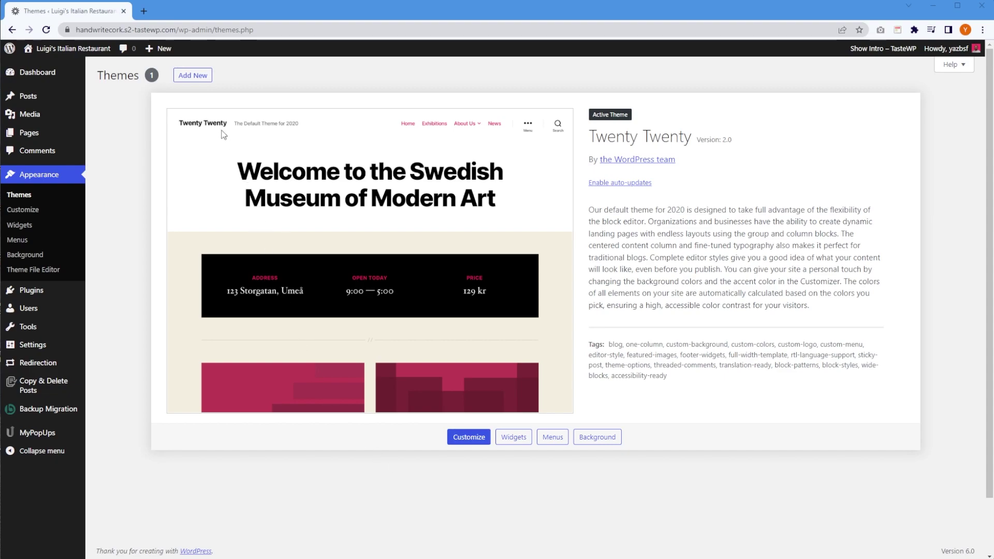
pyautogui.click(195, 77)
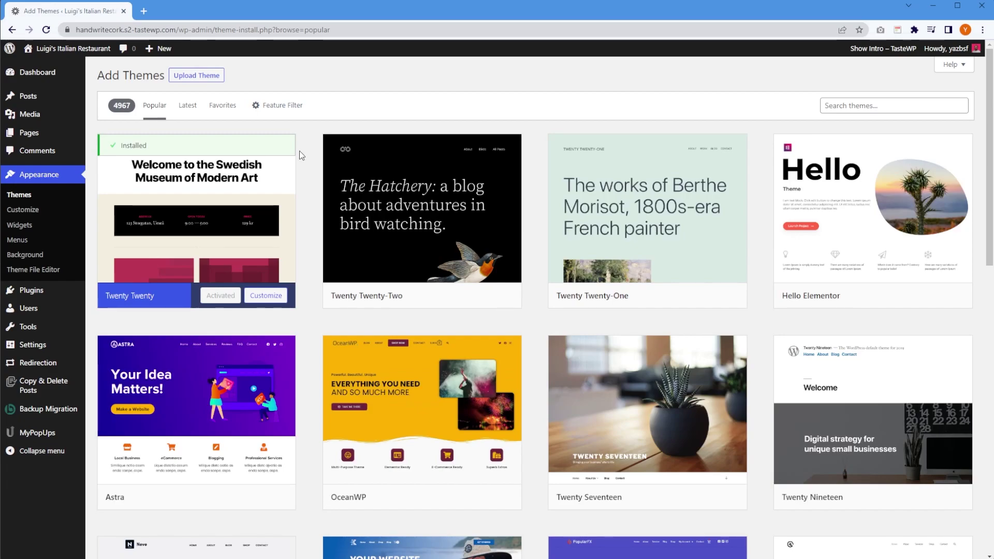
pyautogui.click(181, 389)
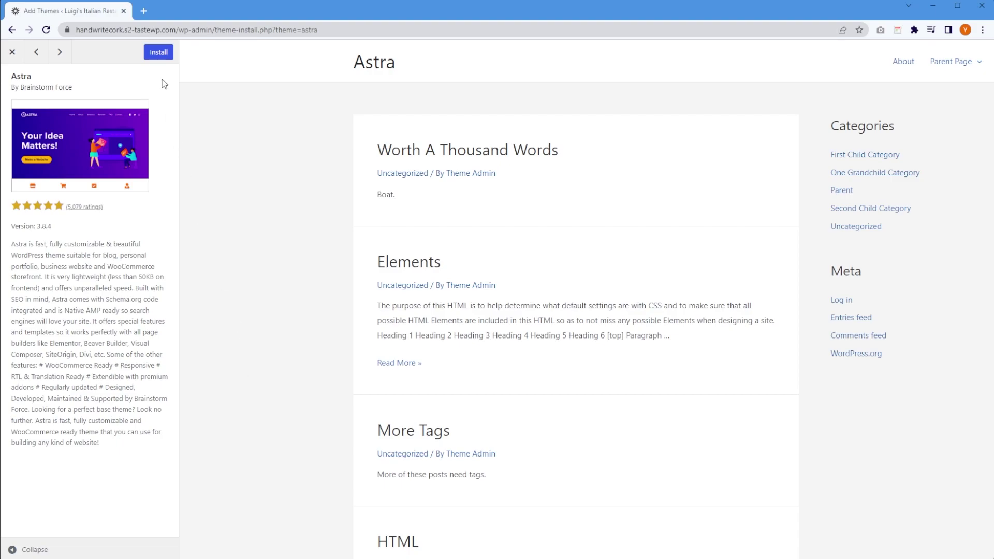
pyautogui.click(160, 56)
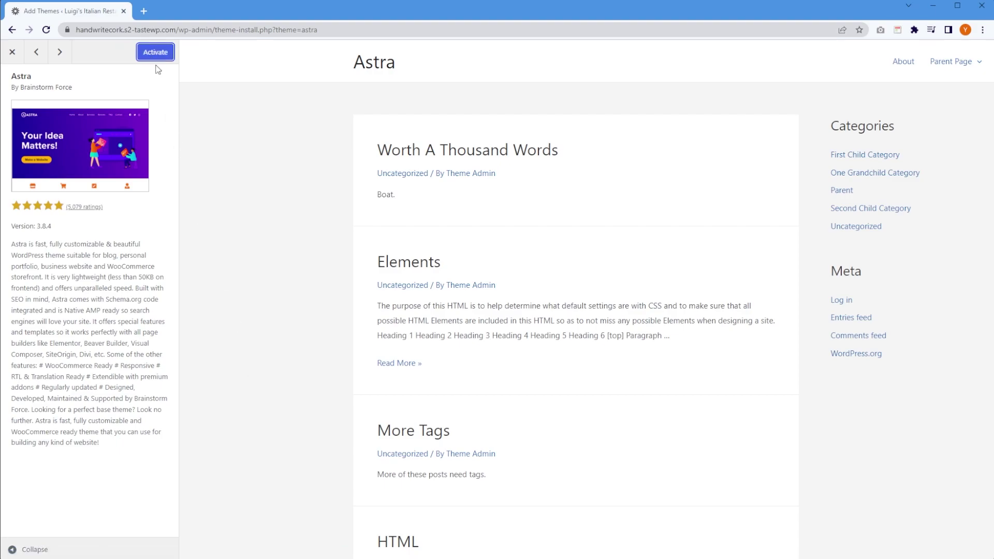
pyautogui.click(157, 54)
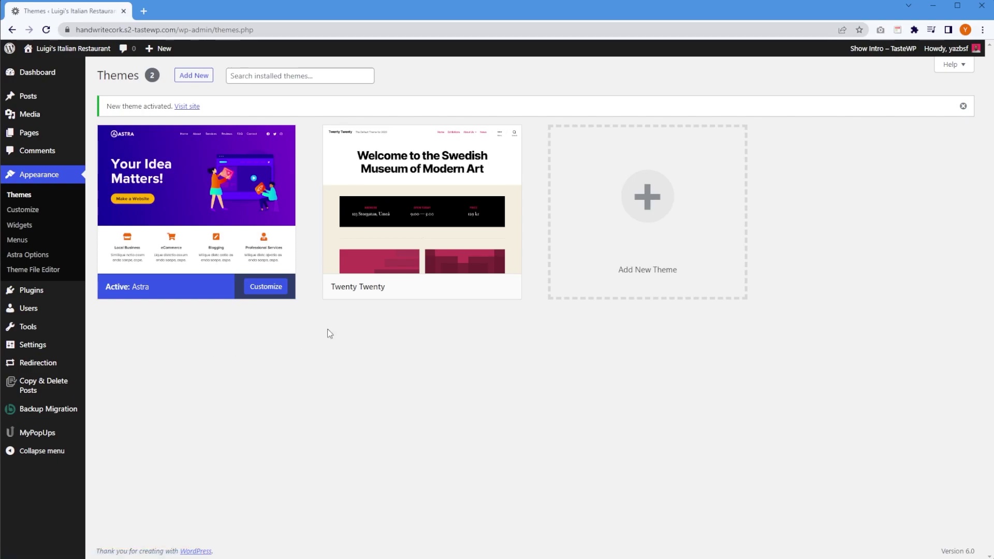
# - Delete the Twenty Twenty theme from its Theme Details and confirm with OK
pyautogui.moveTo(493, 160)
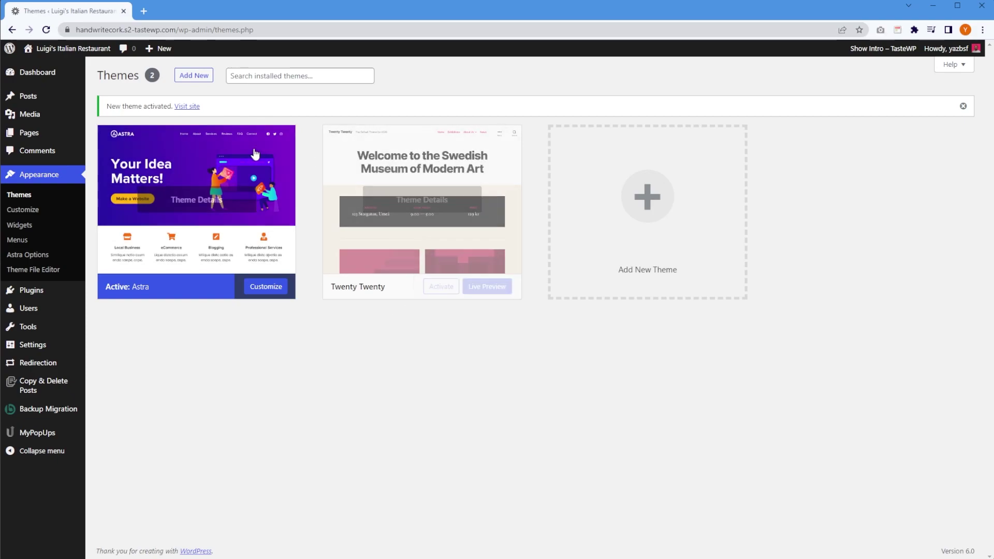
pyautogui.click(368, 291)
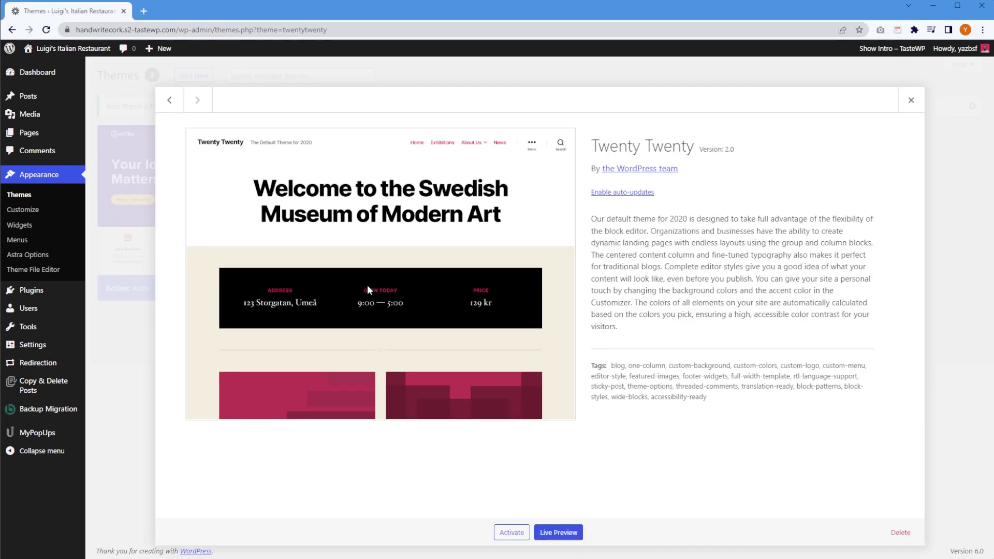
pyautogui.click(907, 537)
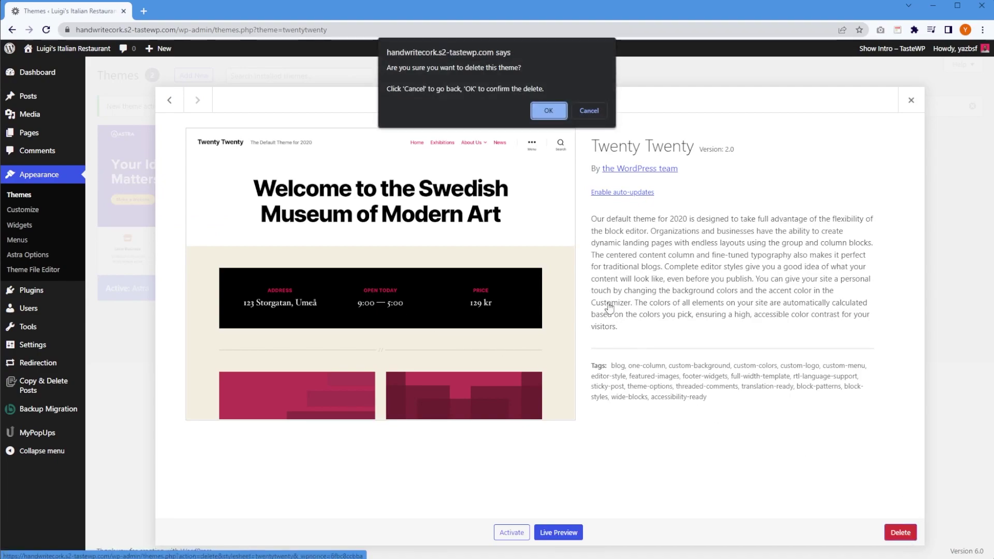
pyautogui.click(548, 111)
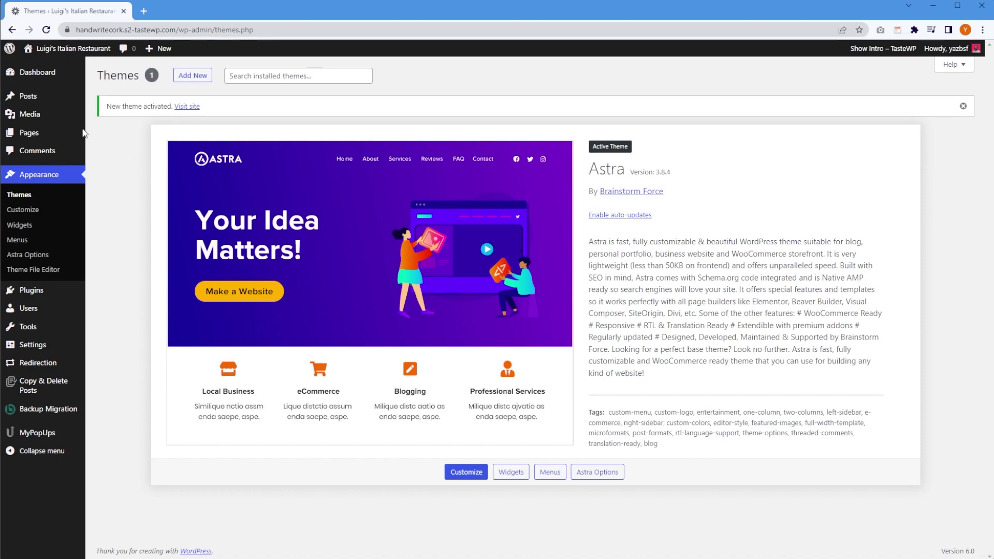
# - Trash the Hello world! post, delete it permanently from Trash, and open Pages
pyautogui.click(49, 98)
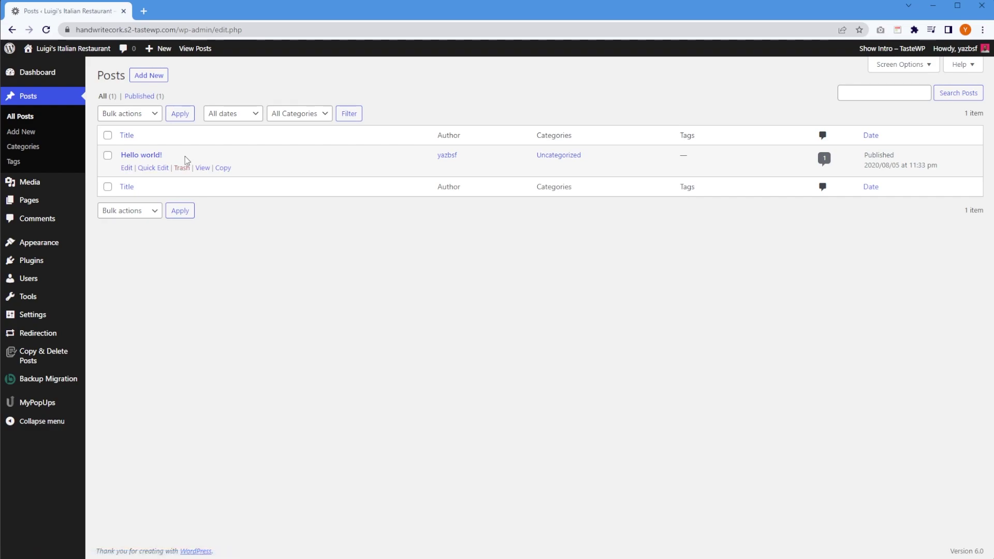
pyautogui.click(181, 169)
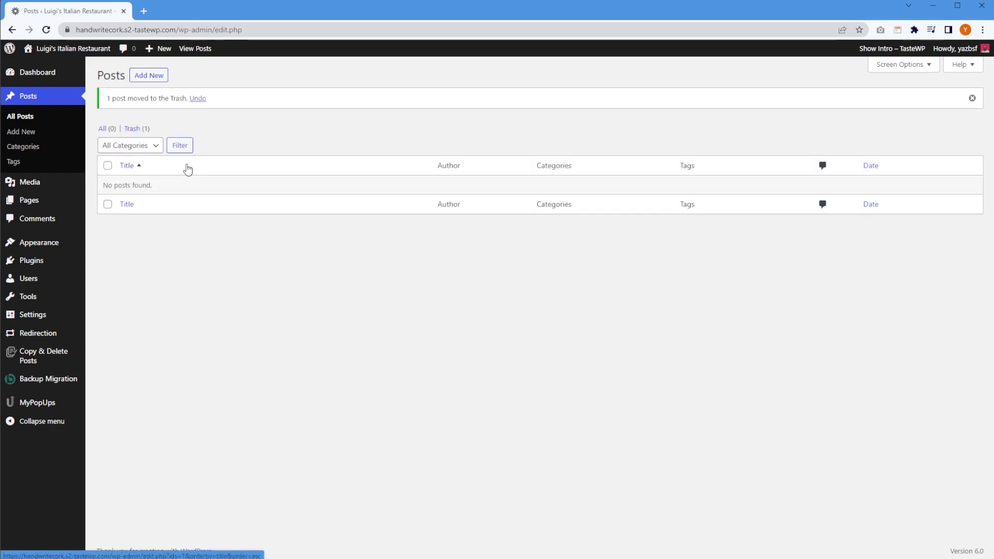
pyautogui.click(133, 129)
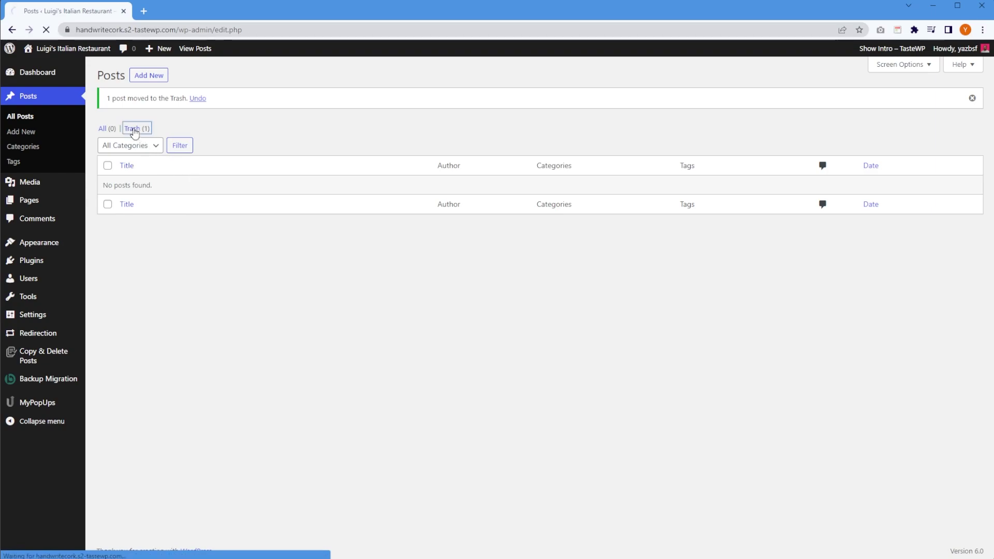
pyautogui.click(179, 168)
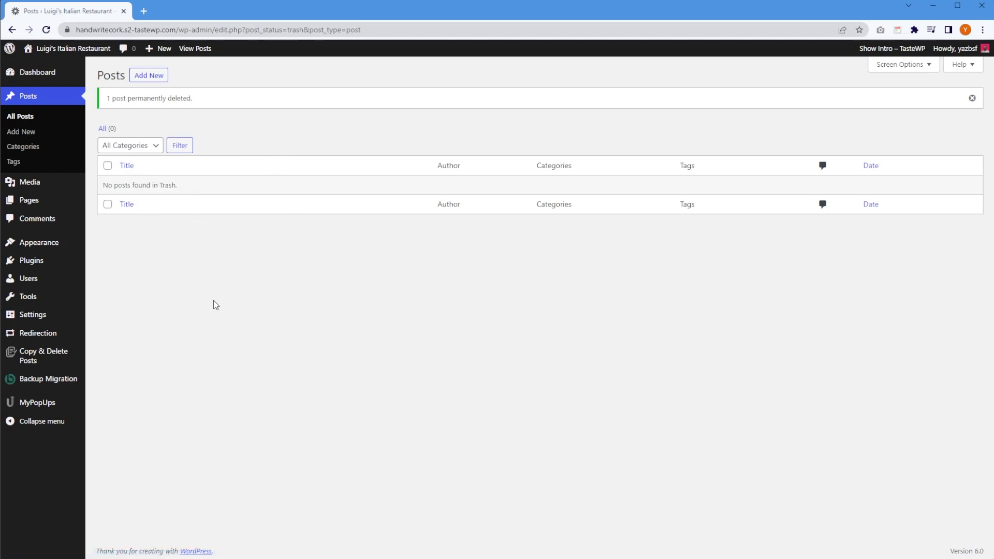
pyautogui.click(30, 203)
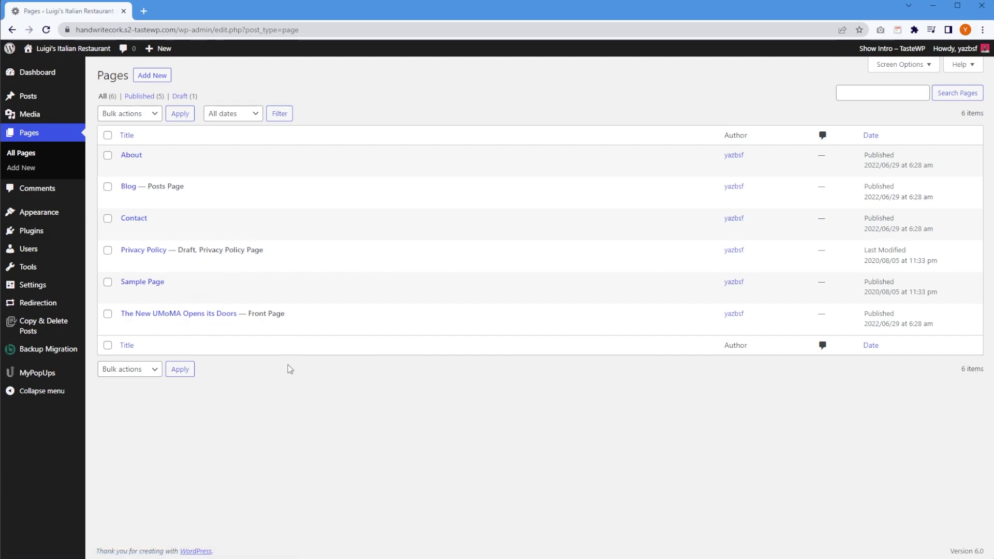
# - Deactivate and delete the MyPopUps plugin from the installed plugins list
pyautogui.moveTo(47, 236)
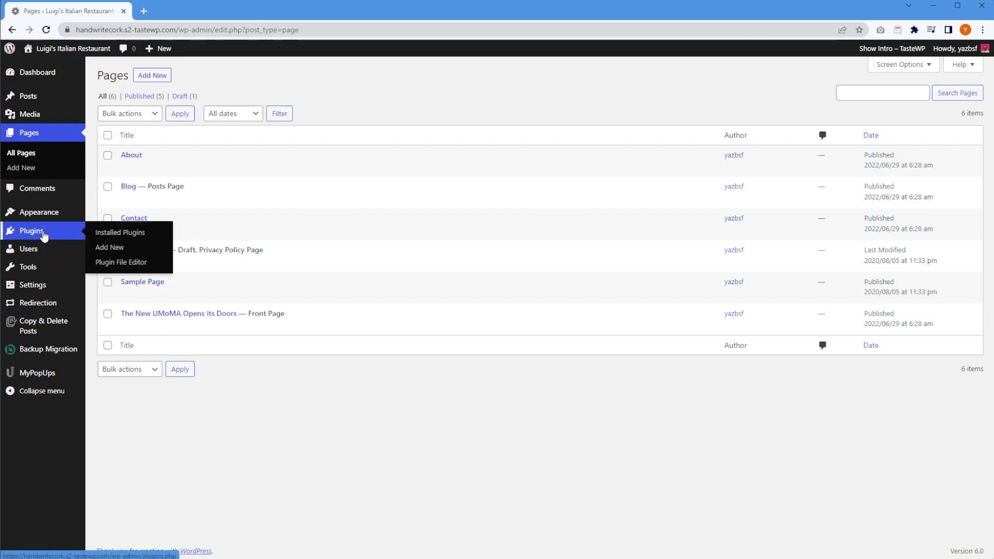
pyautogui.click(44, 237)
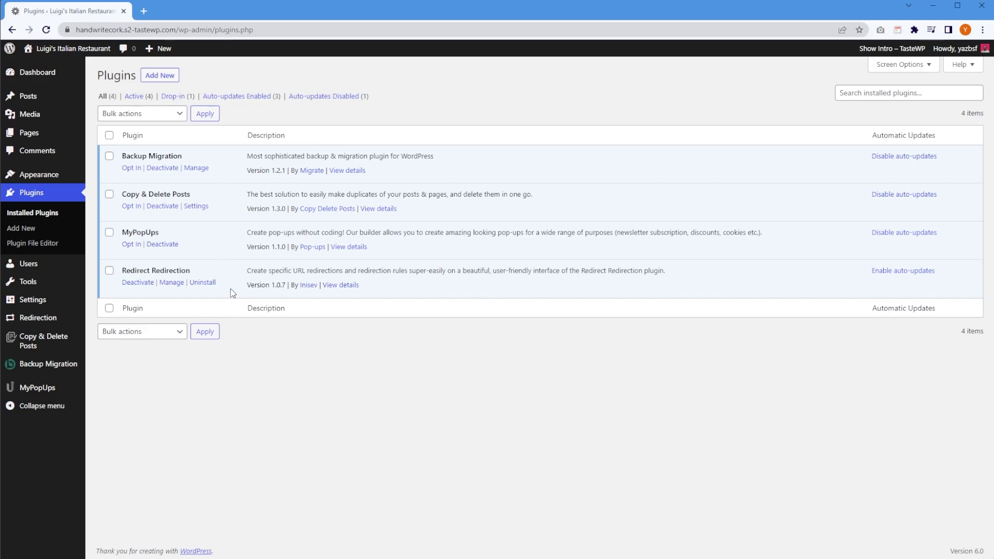
pyautogui.click(161, 244)
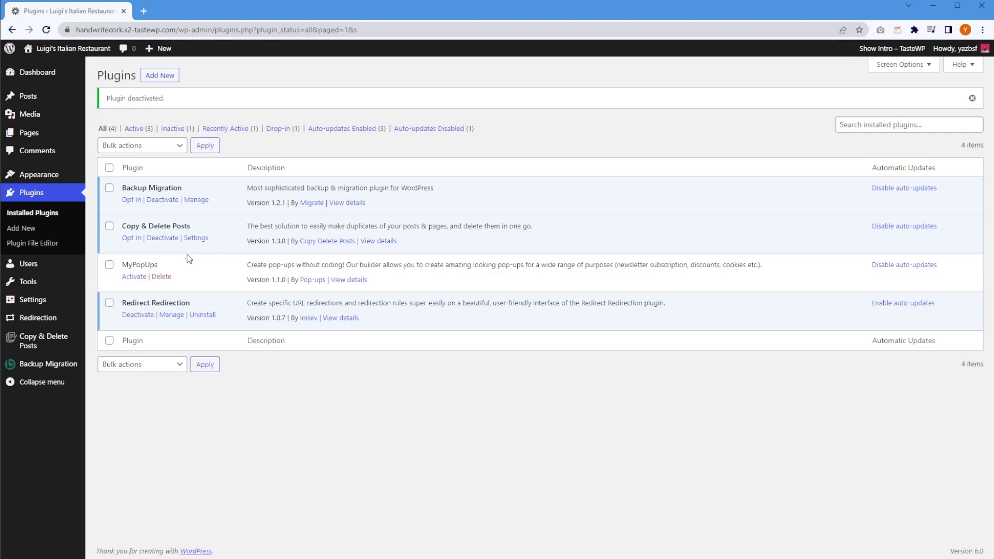
pyautogui.click(161, 277)
pyautogui.press('Return')
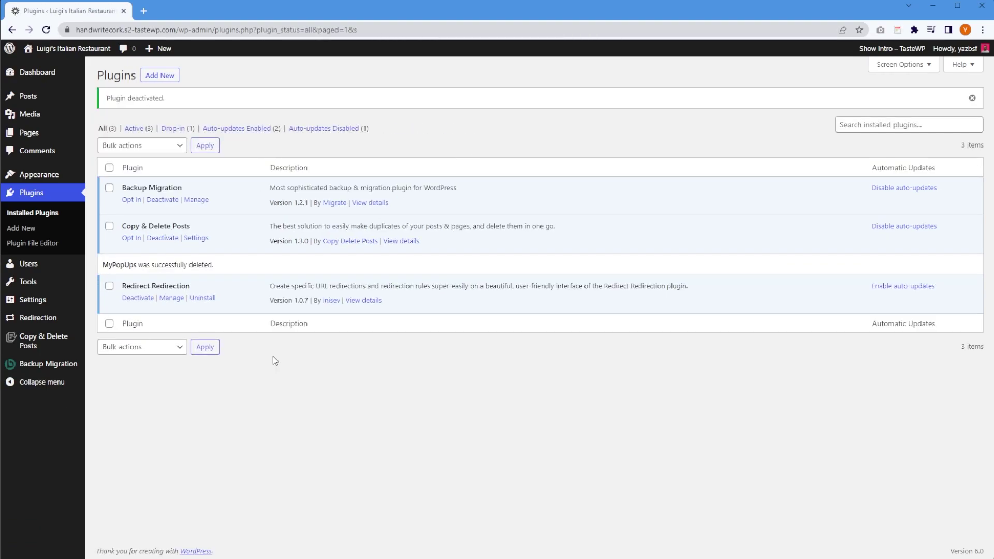
# - Bulk-deactivate Backup Migration, Copy & Delete Posts and Redirect Redirection
pyautogui.click(109, 188)
pyautogui.click(109, 226)
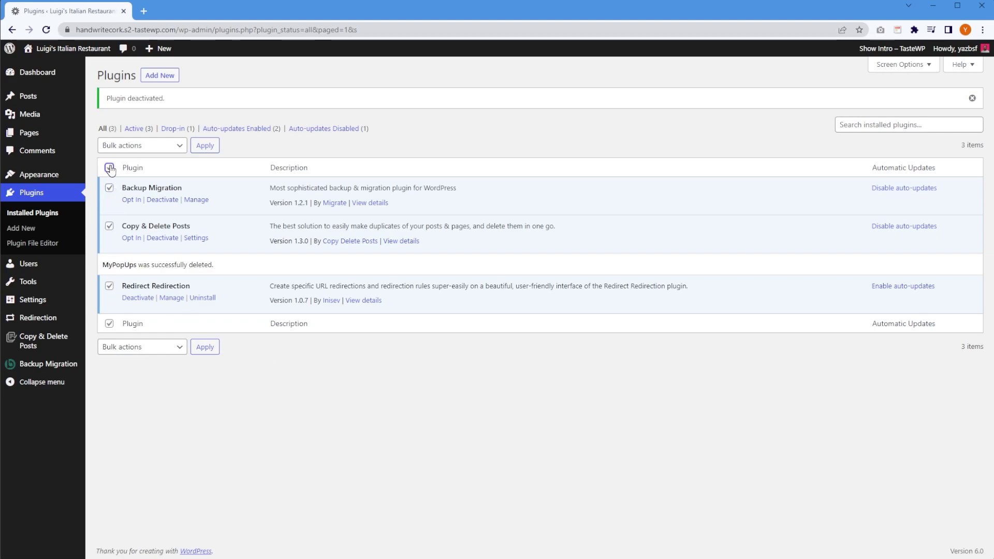
pyautogui.click(158, 148)
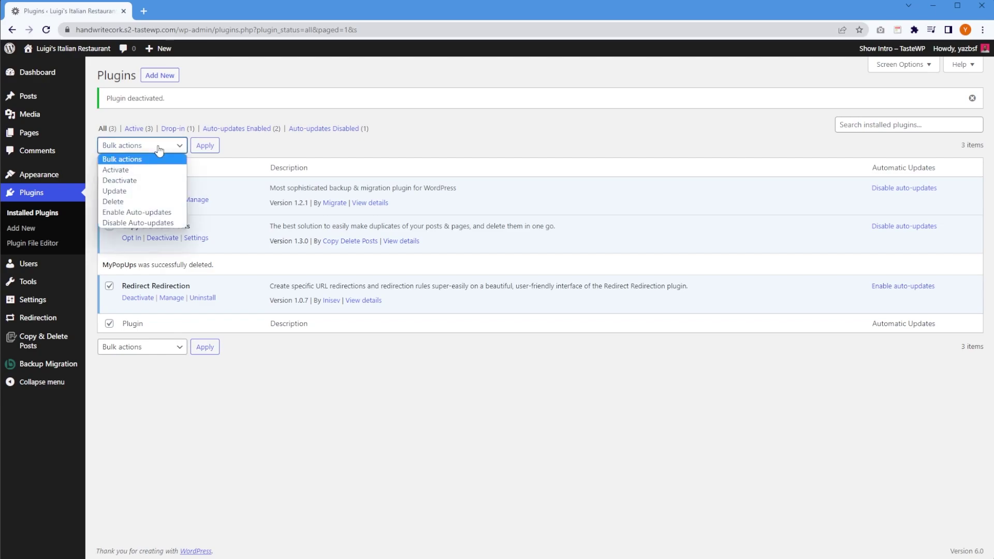
pyautogui.click(122, 180)
pyautogui.click(205, 151)
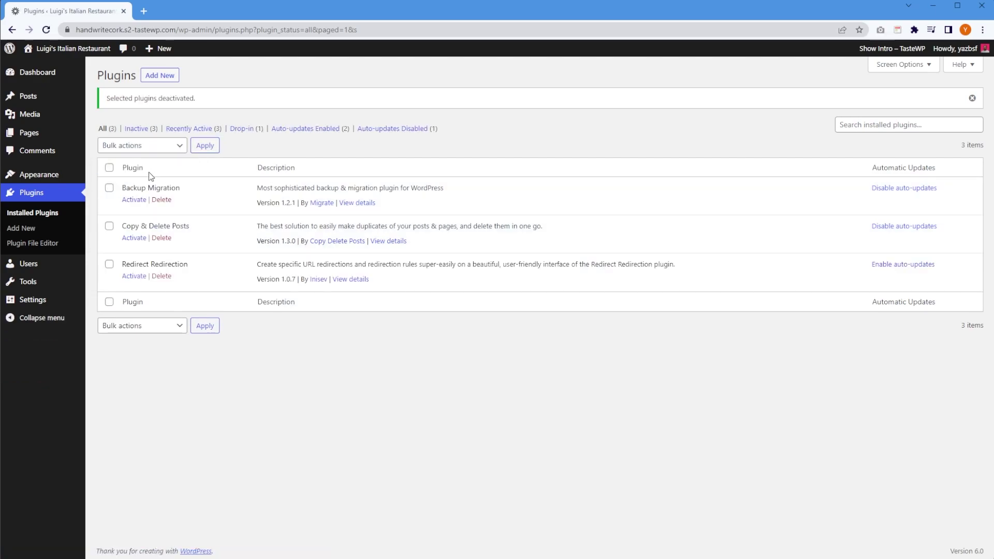
# - Bulk-delete all three deactivated plugins, then go to Add Plugins
pyautogui.click(109, 167)
pyautogui.click(166, 150)
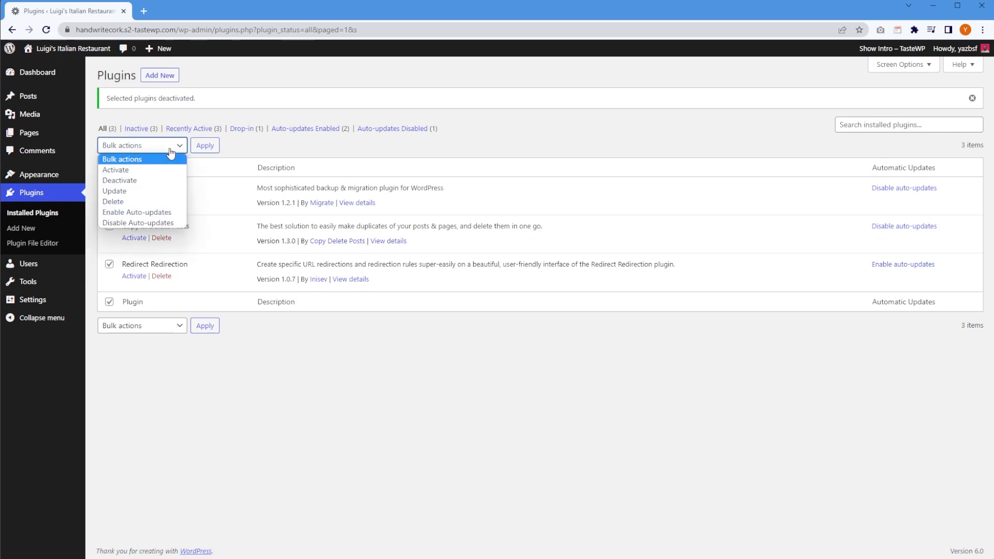
pyautogui.click(149, 200)
pyautogui.click(205, 146)
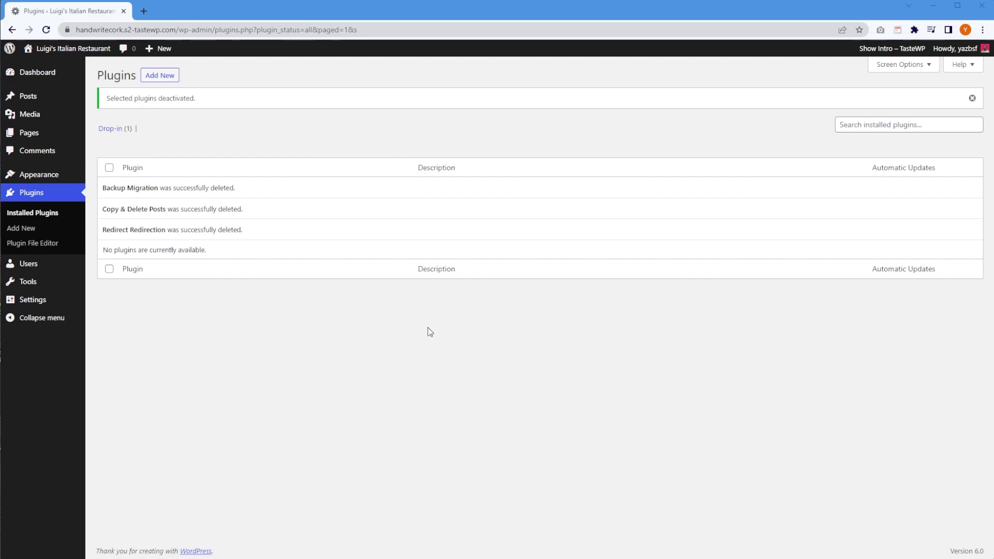
pyautogui.click(27, 234)
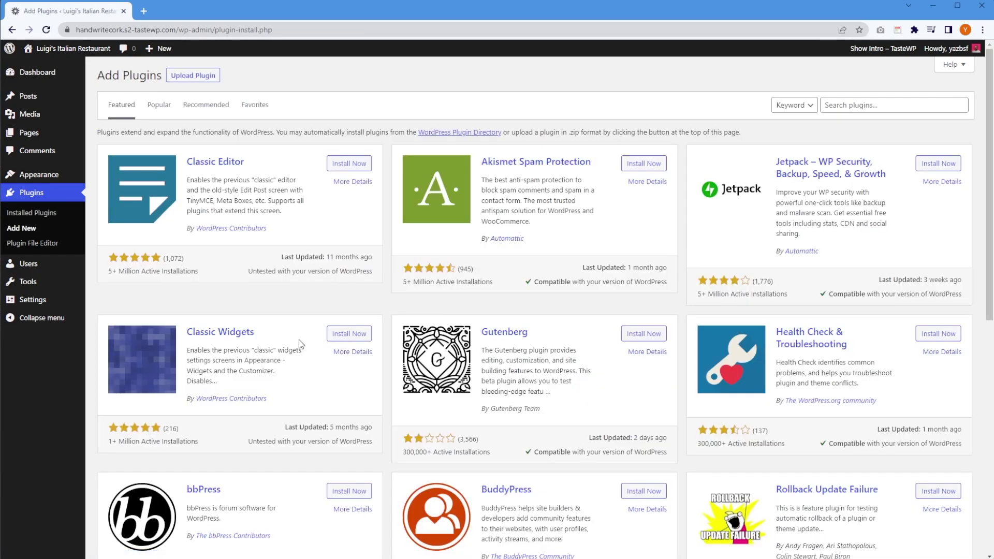
# - Search 'wordfence', then install and activate Wordfence Security
pyautogui.click(897, 103)
pyautogui.write('wordfence')
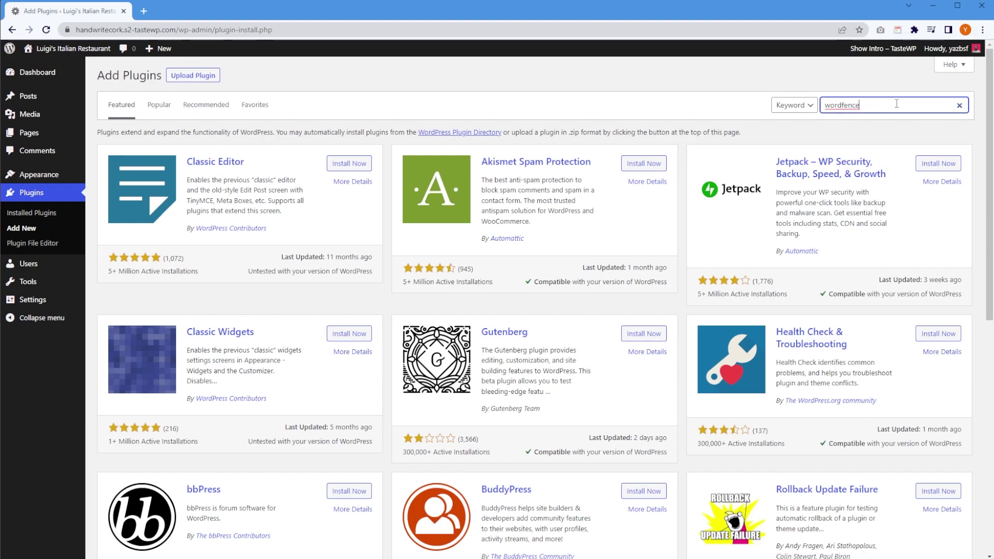
pyautogui.press('Return')
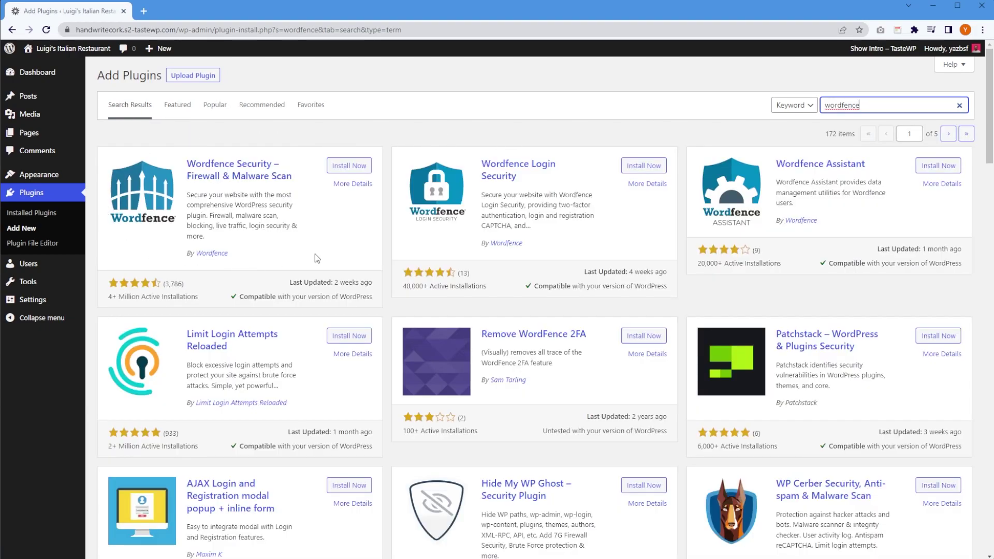
pyautogui.click(364, 169)
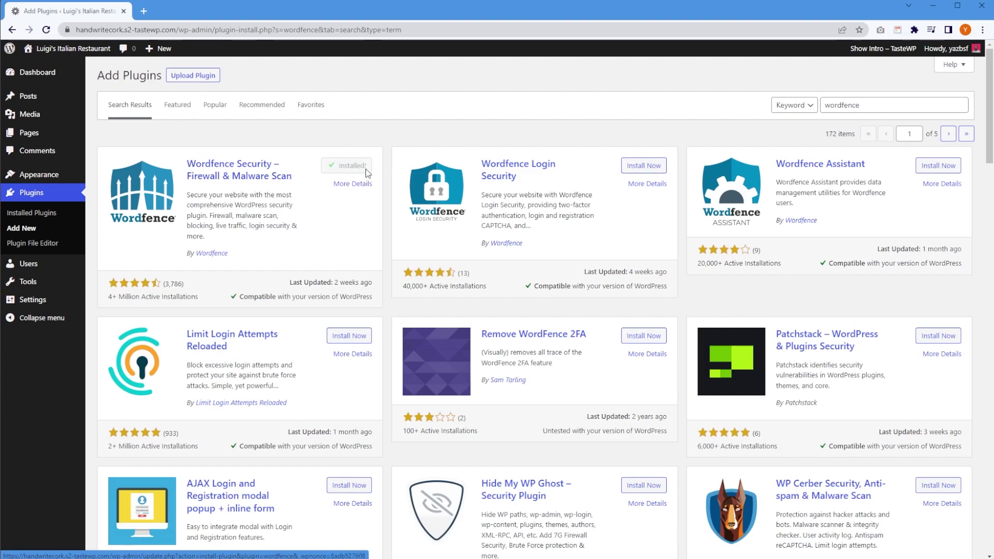
pyautogui.click(362, 166)
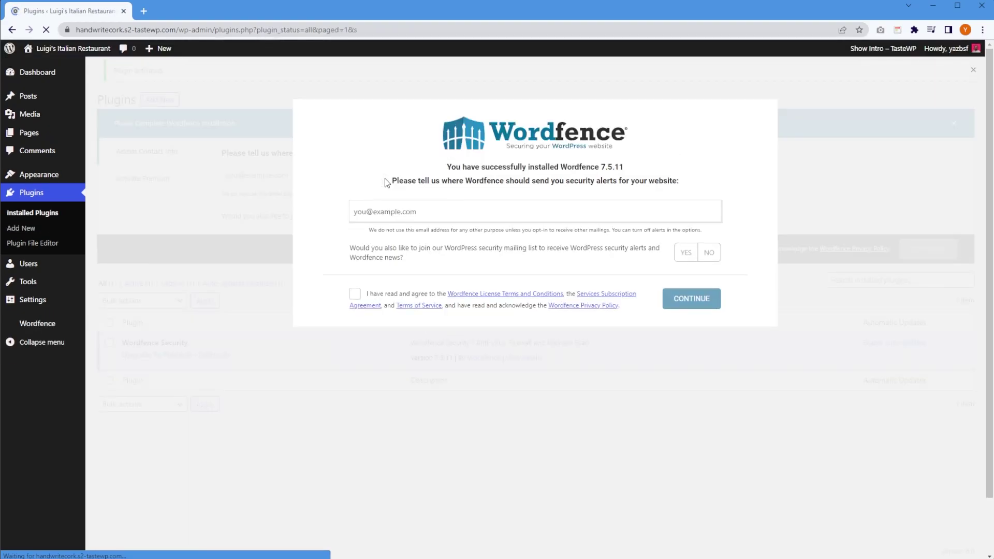
# - Dismiss the Wordfence setup prompt, then install and activate UpdraftPlus
pyautogui.click(269, 268)
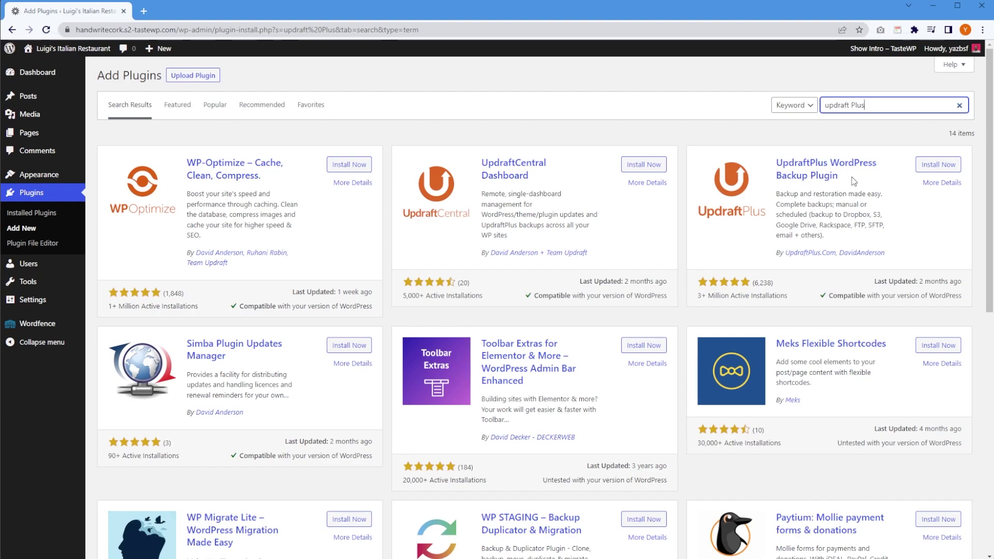
pyautogui.click(938, 164)
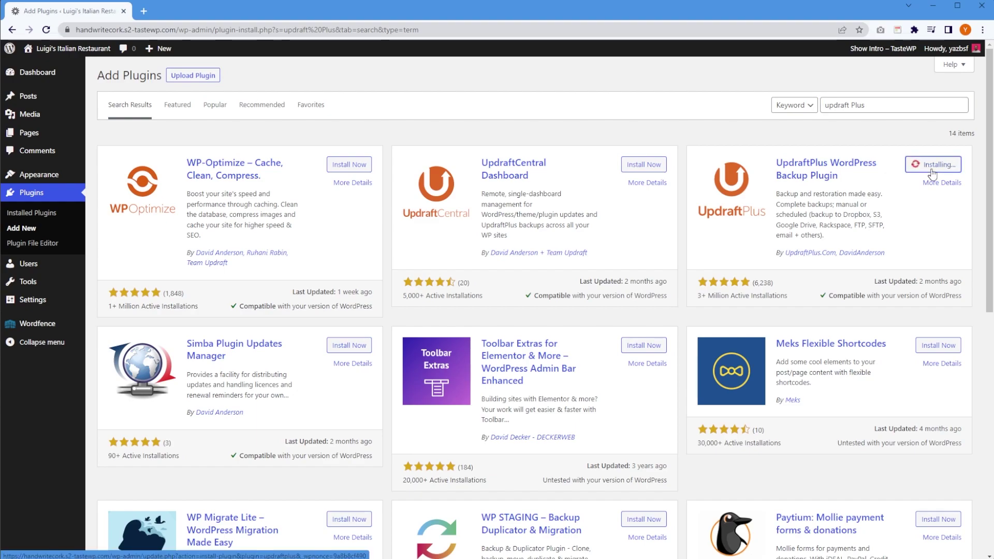
pyautogui.click(943, 165)
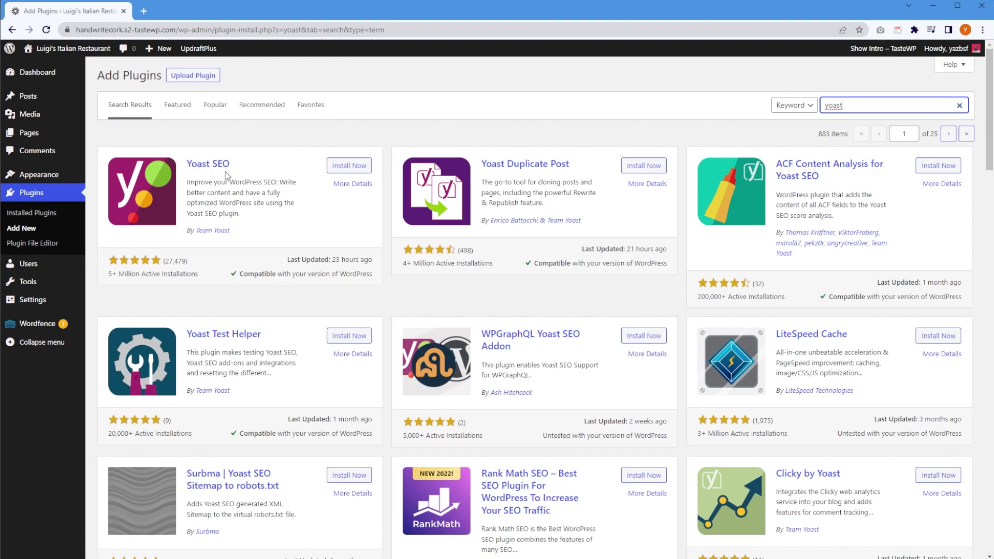
# - Install and activate Yoast SEO from the results, then Akismet Spam Protection
pyautogui.click(336, 167)
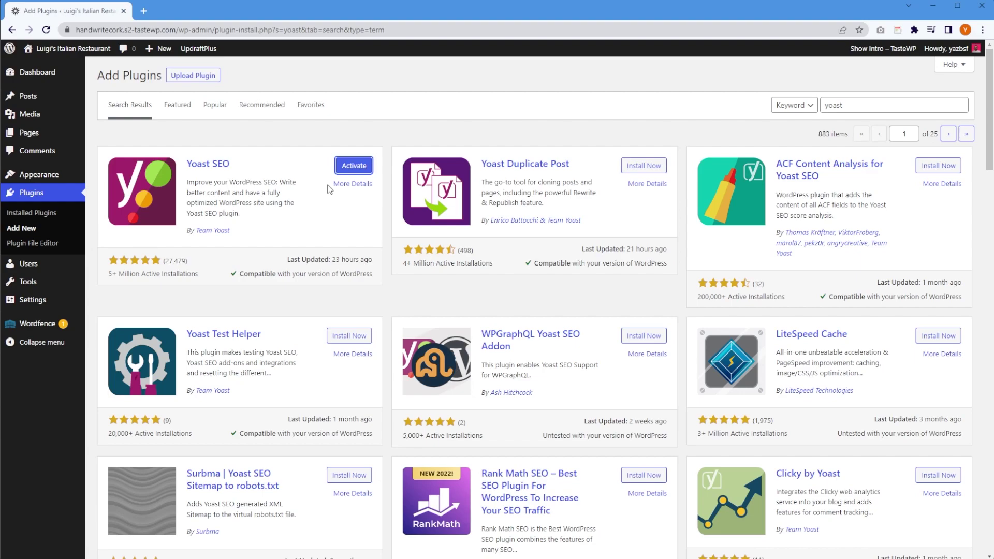
pyautogui.click(352, 171)
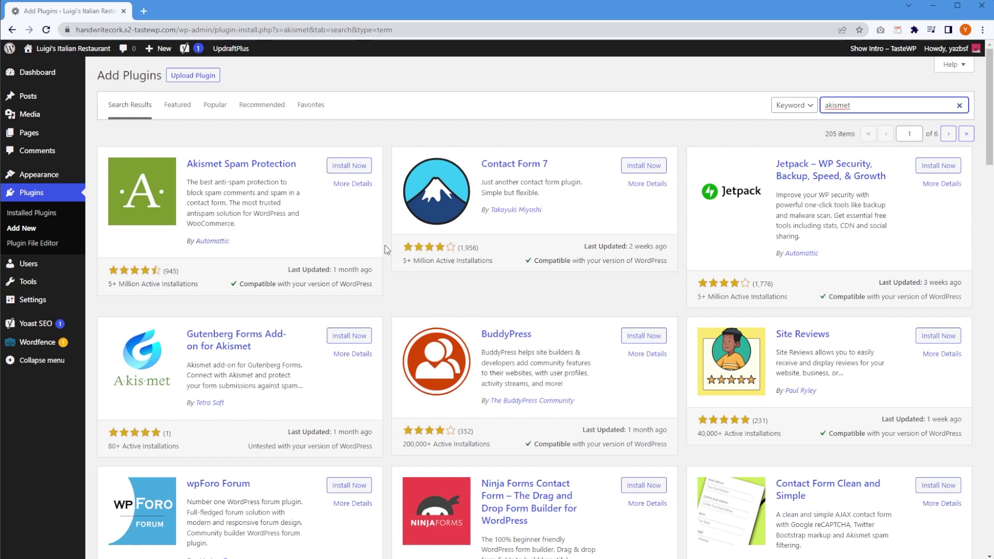
pyautogui.click(352, 166)
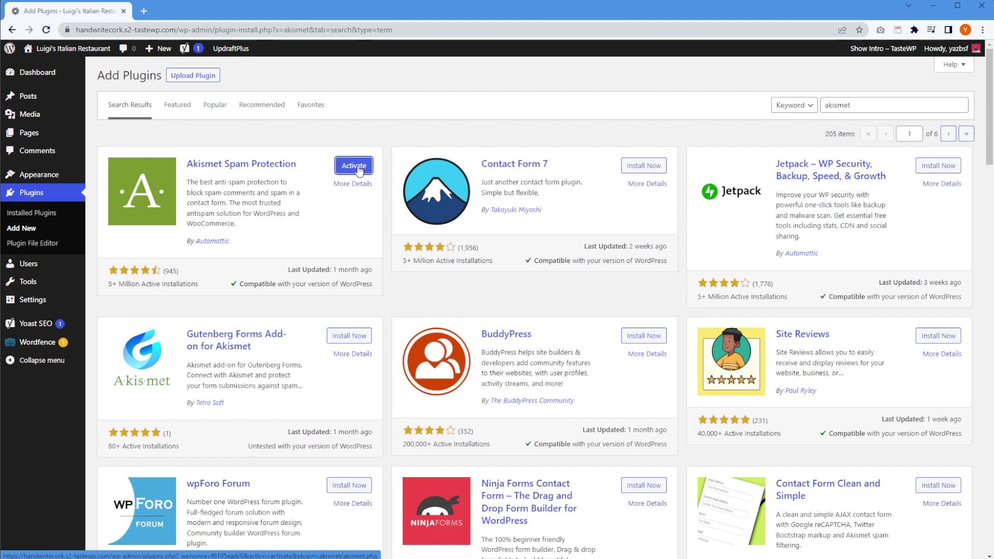
pyautogui.click(357, 166)
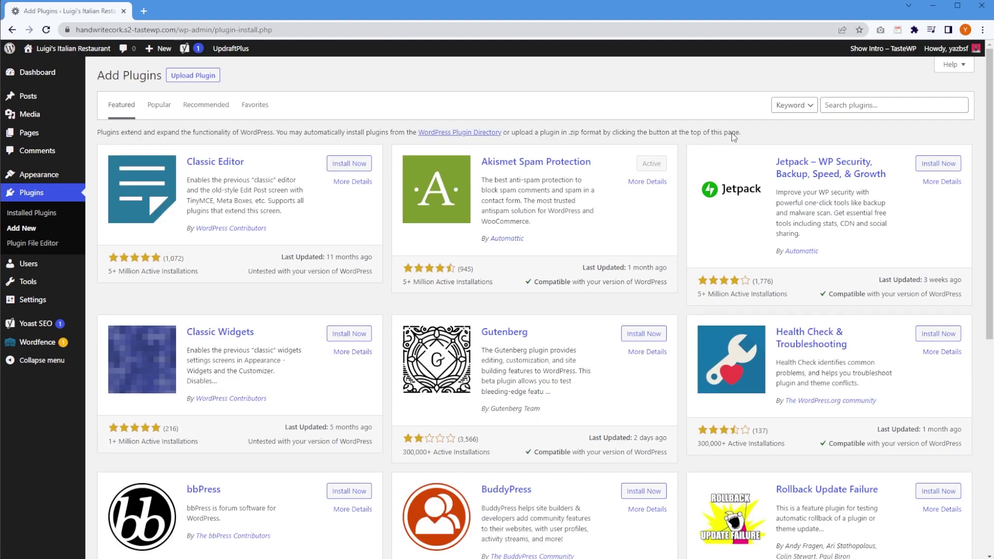
# - Install W3 Total Cache from a 'w3 total cache' search, then install and activate FluentSMTP
pyautogui.write('w3 total cache')
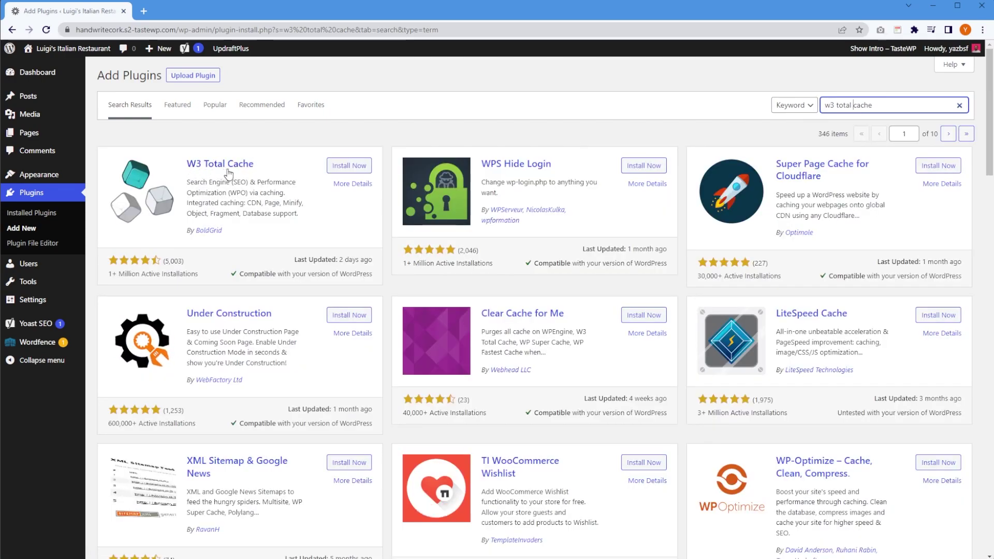
pyautogui.click(351, 167)
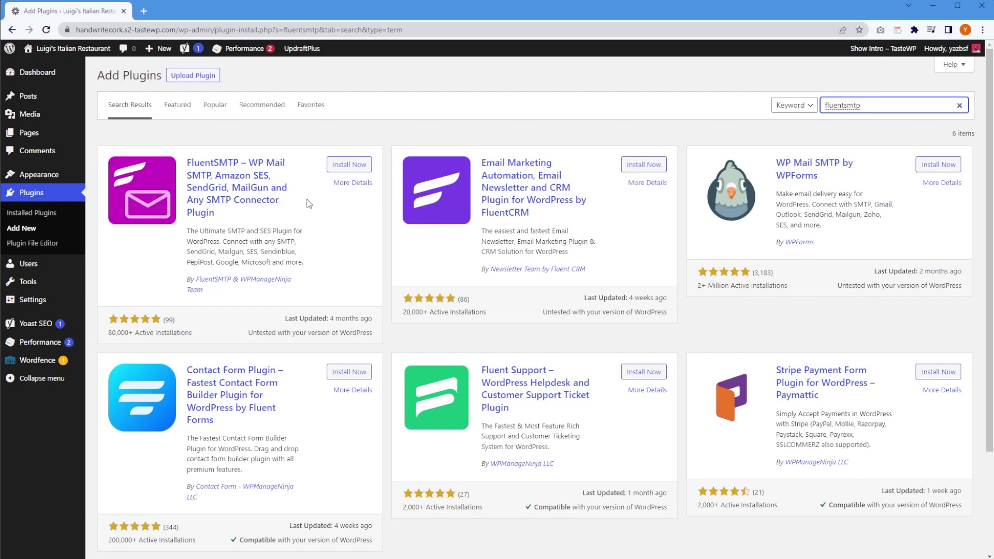
pyautogui.click(345, 167)
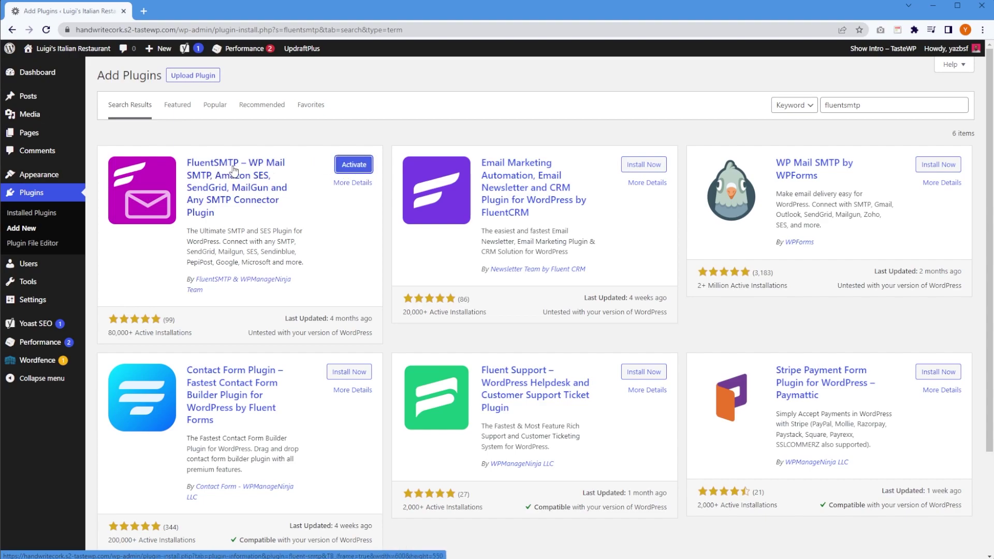
pyautogui.click(355, 165)
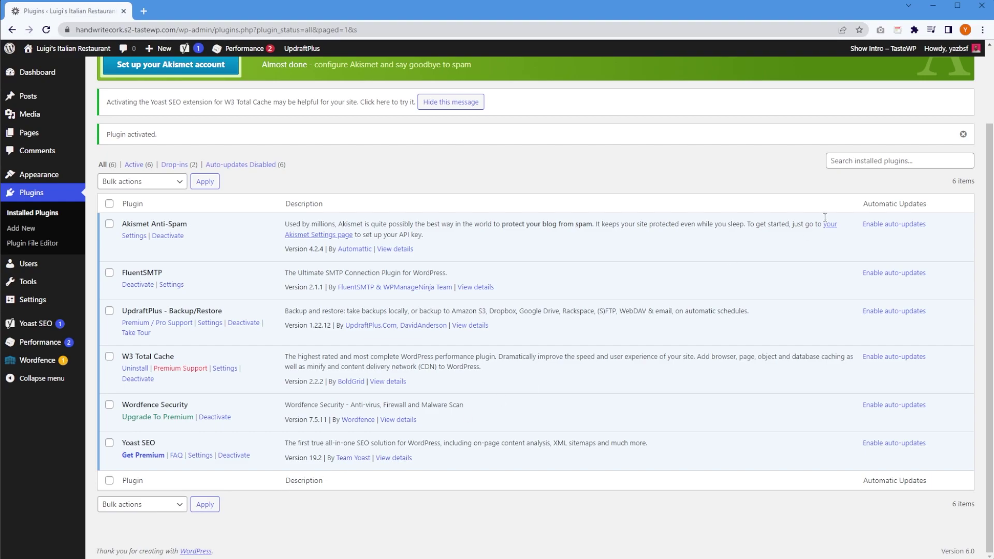
pyautogui.moveTo(960, 52)
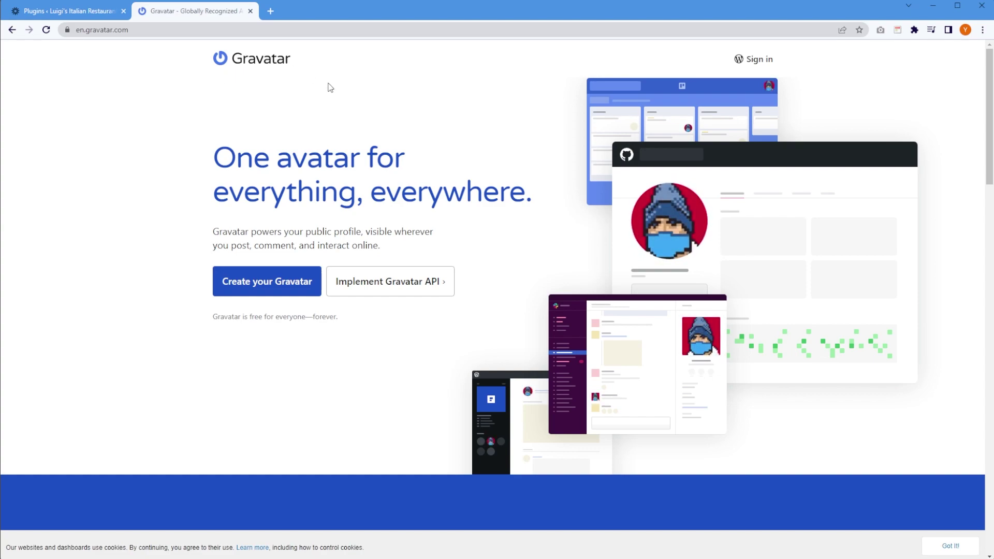
# - Sign in to Gravatar and upload Gravatar.png as a new avatar image
pyautogui.click(758, 62)
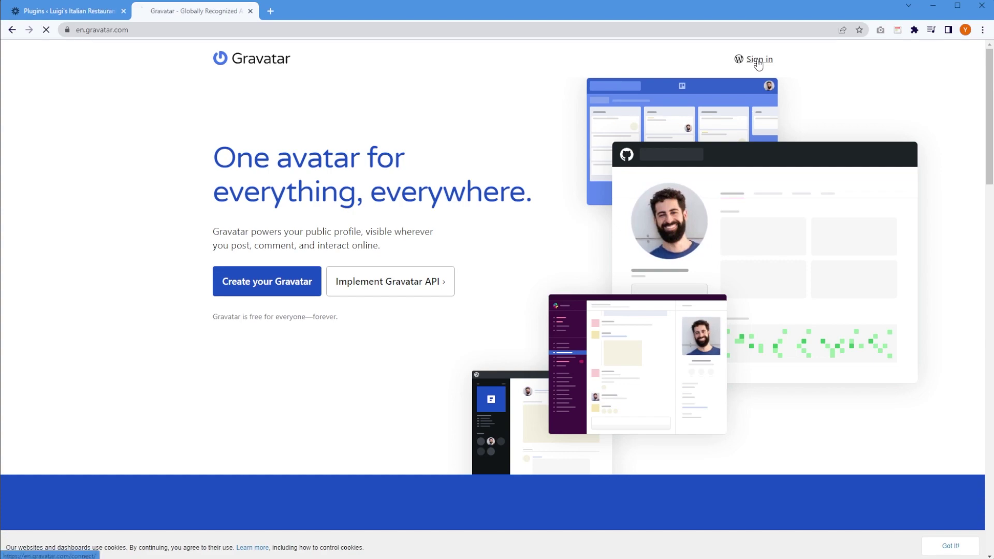
pyautogui.moveTo(758, 63)
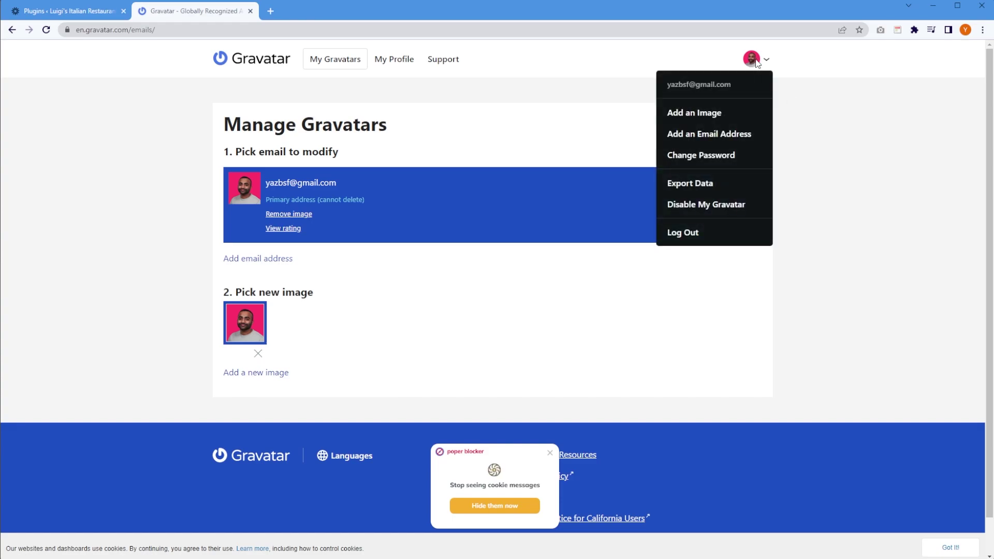
pyautogui.click(714, 113)
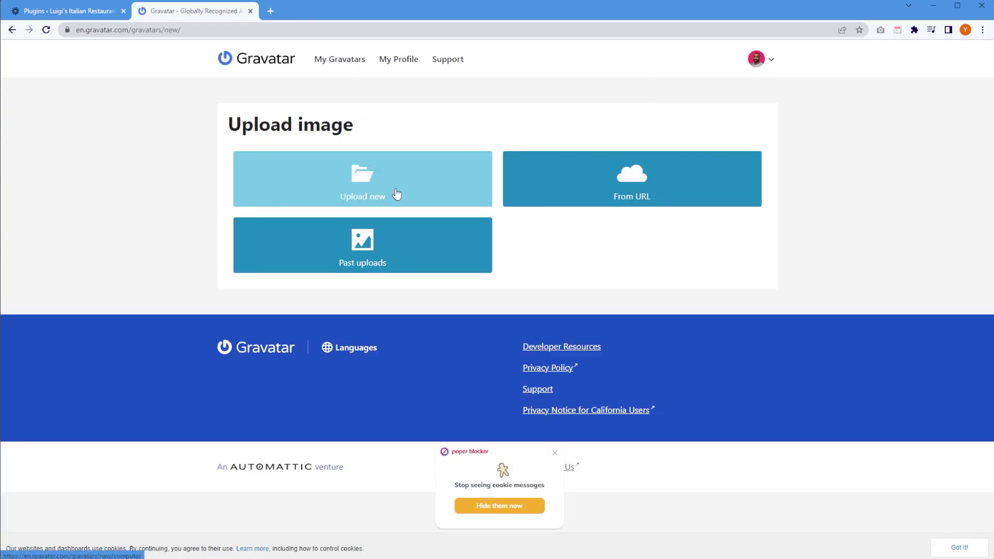
pyautogui.click(395, 189)
pyautogui.click(272, 206)
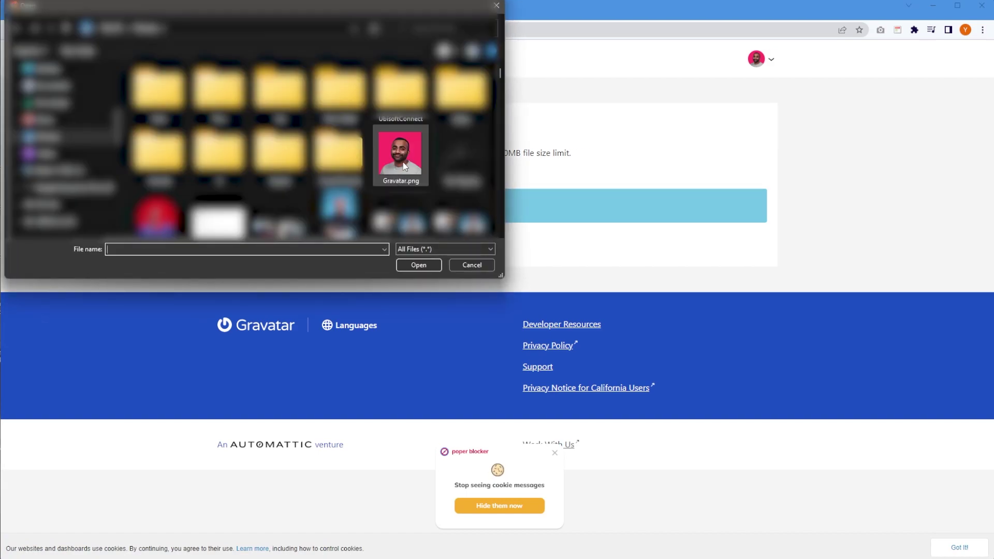
pyautogui.doubleClick(403, 156)
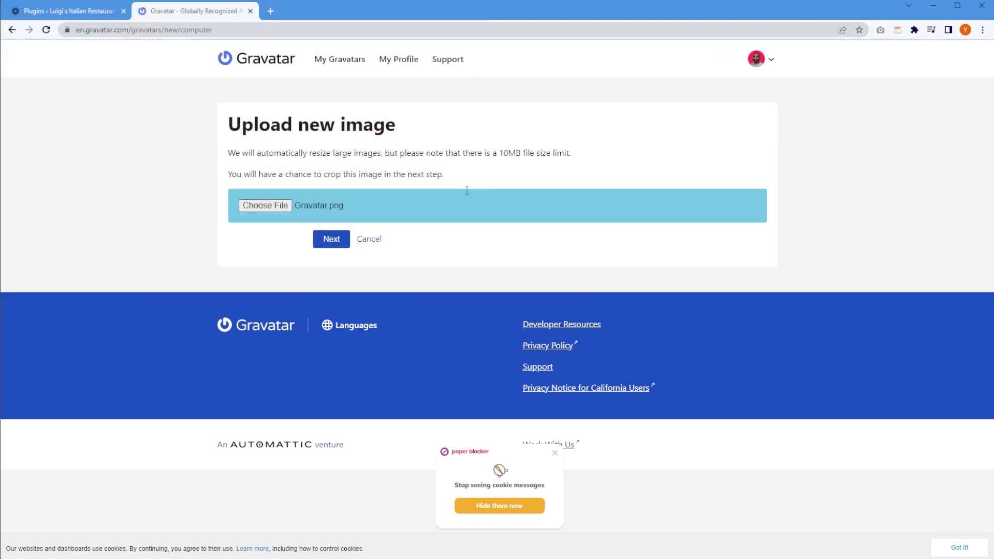
pyautogui.click(333, 240)
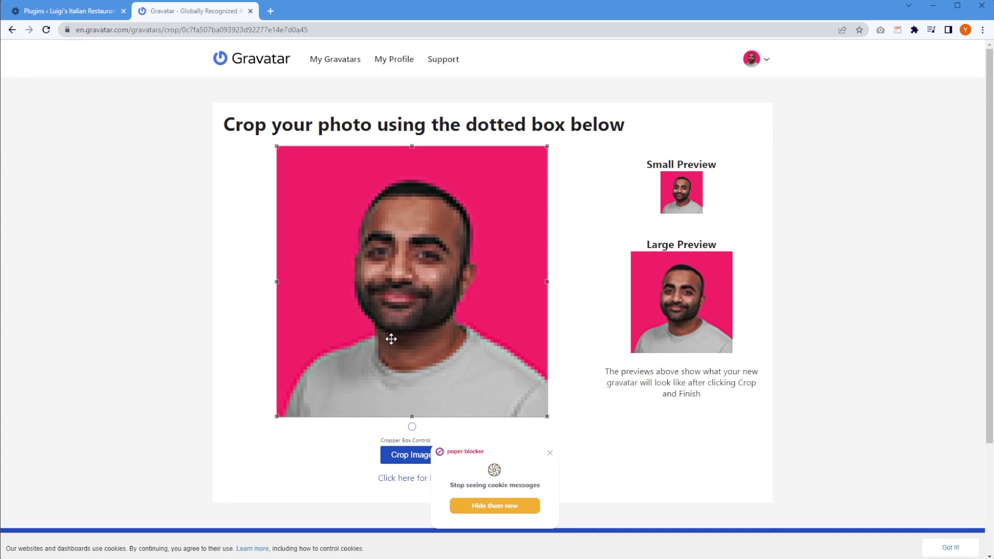
# - Crop the uploaded photo, save its G rating, and close the Gravatar tab
pyautogui.click(550, 452)
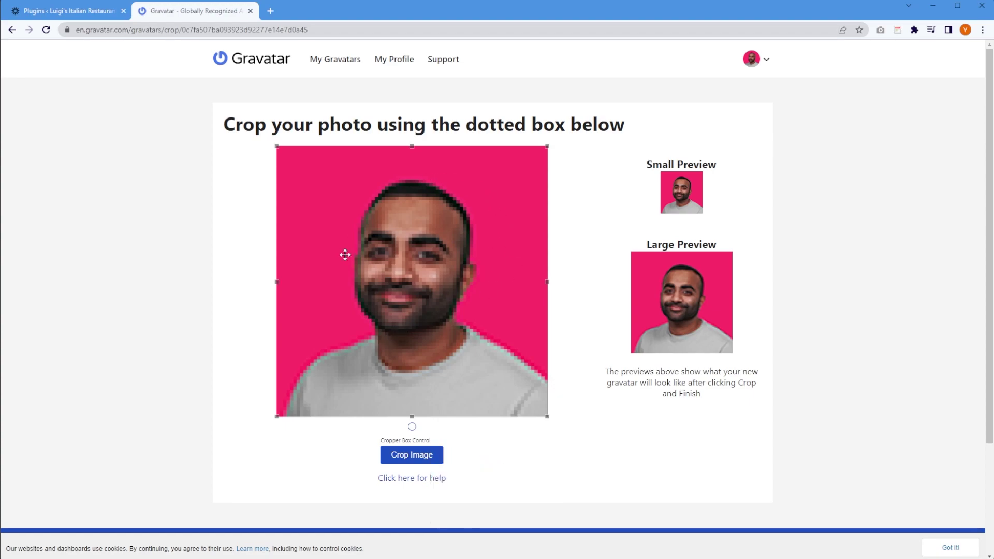
pyautogui.click(411, 455)
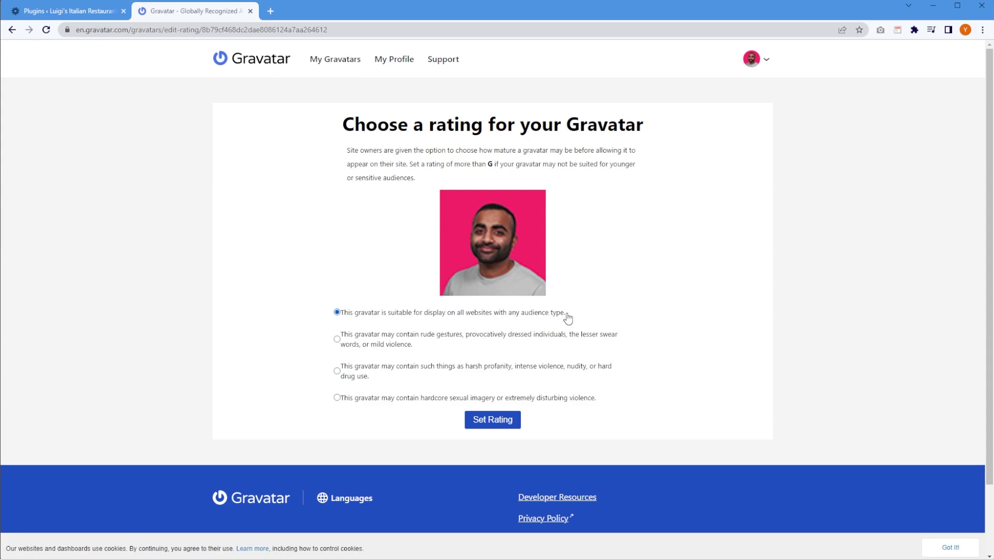
pyautogui.click(501, 429)
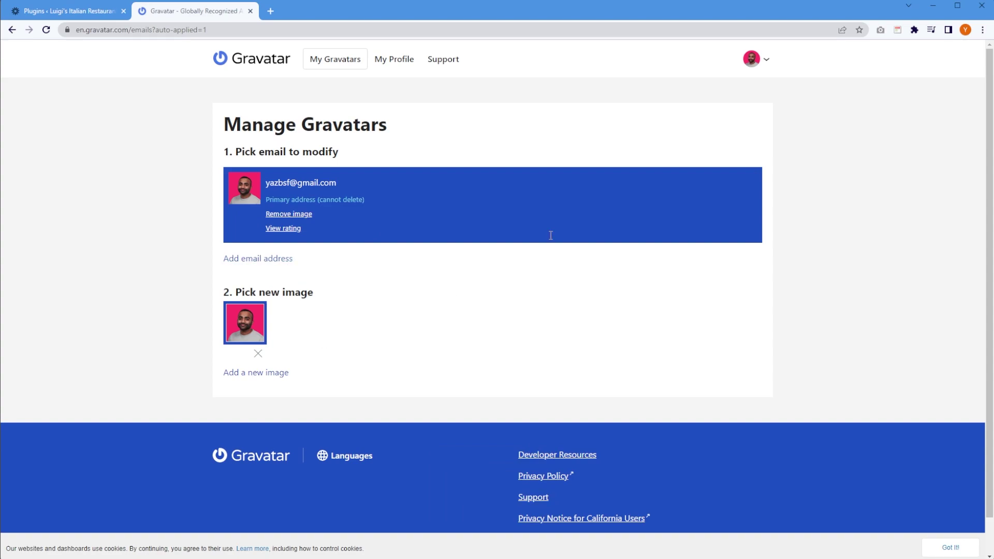
pyautogui.click(752, 59)
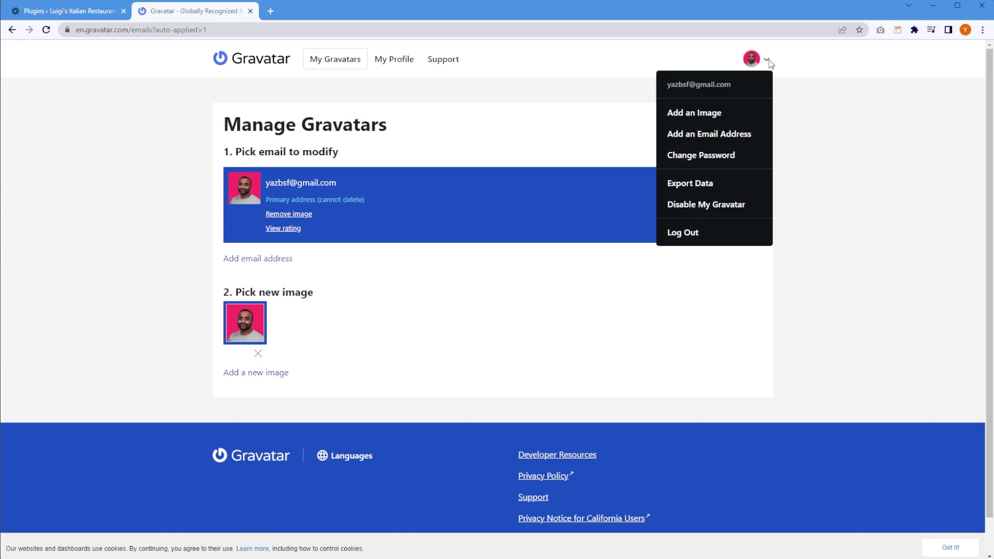
pyautogui.click(251, 11)
pyautogui.scroll(3, 637, 263)
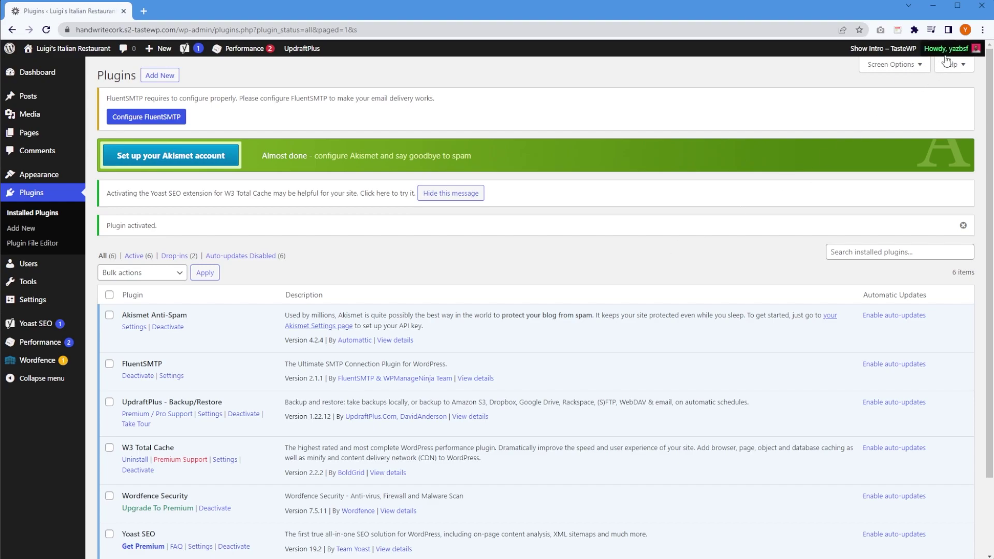
# - Search 'starter templates' in Add Plugins, then install and activate Starter Templates
pyautogui.moveTo(951, 52)
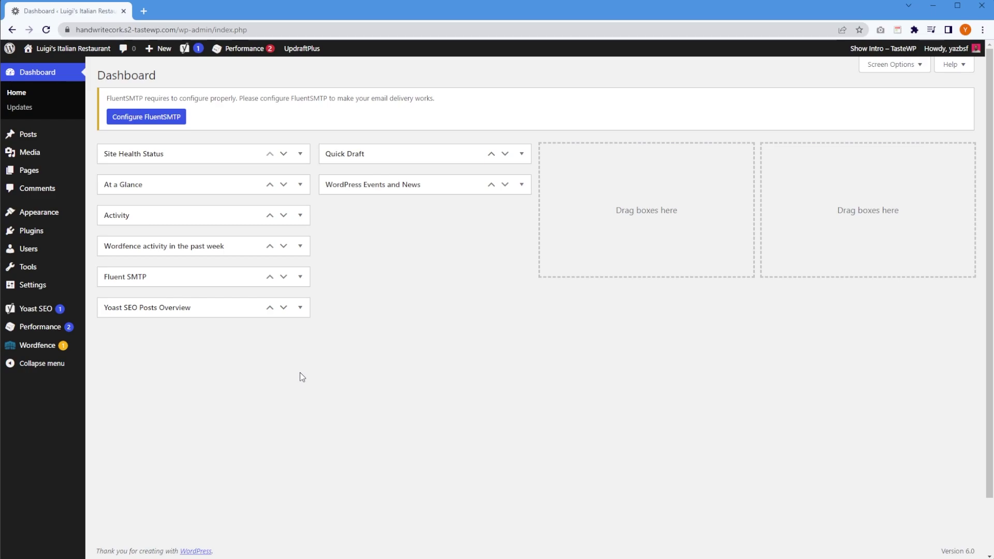
pyautogui.moveTo(58, 239)
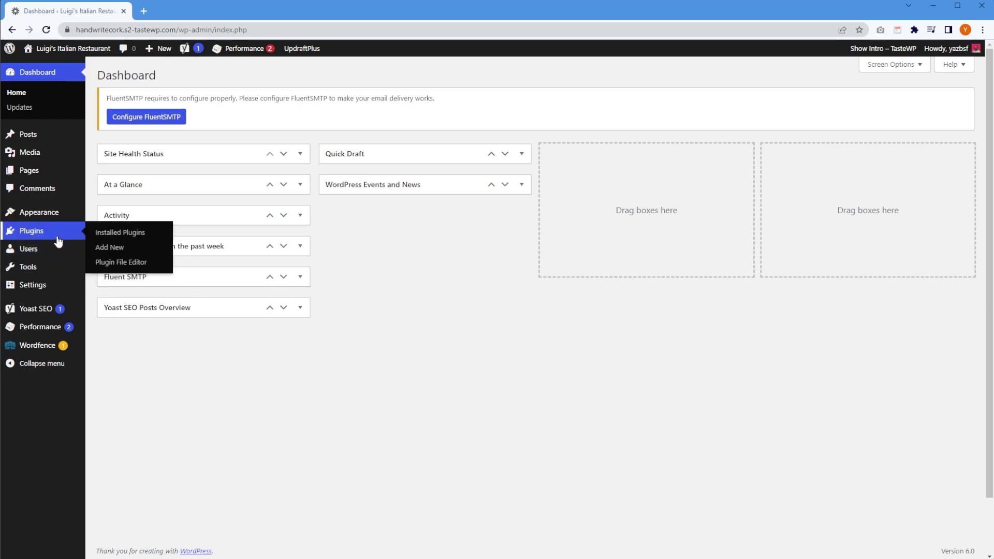
pyautogui.click(118, 247)
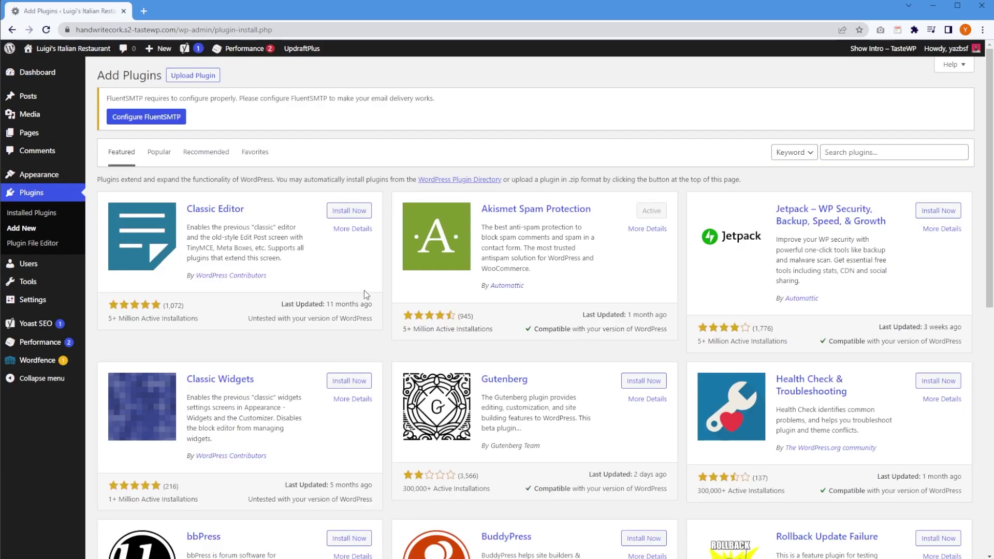
pyautogui.click(854, 155)
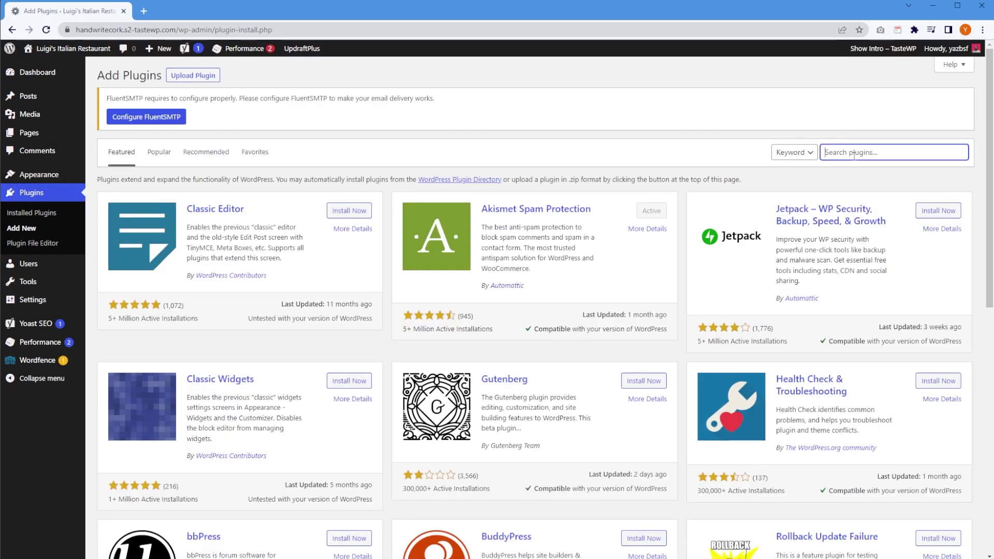
pyautogui.write('starter templates')
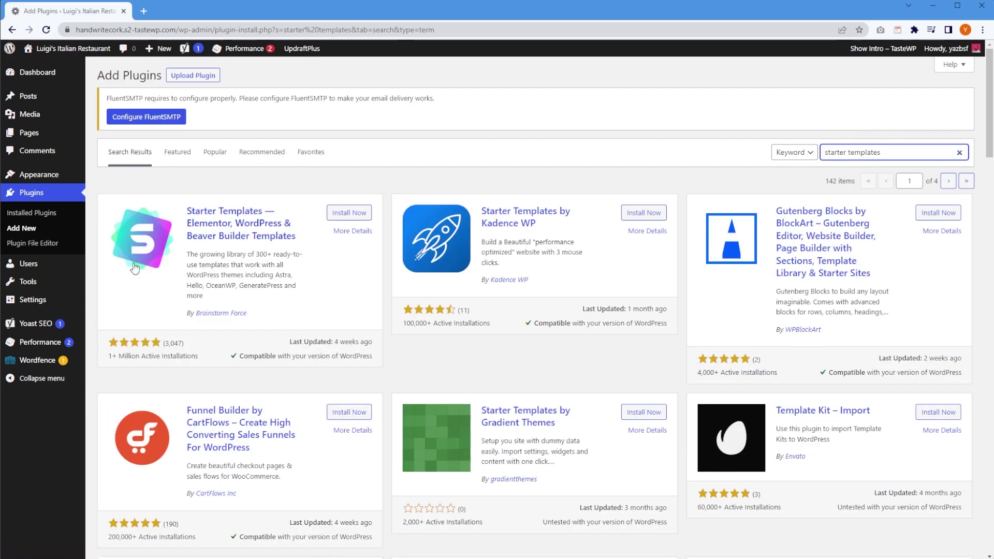
pyautogui.click(346, 216)
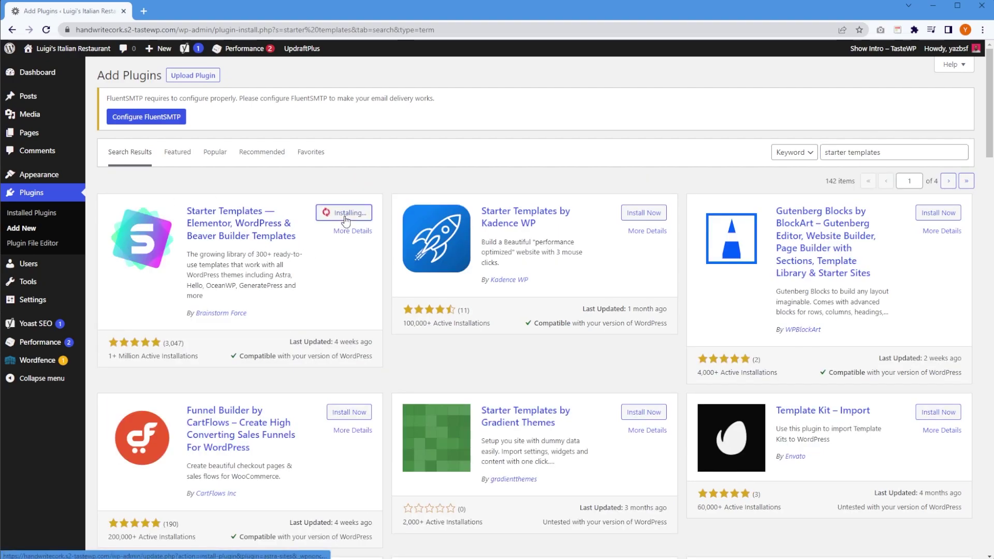
pyautogui.click(352, 214)
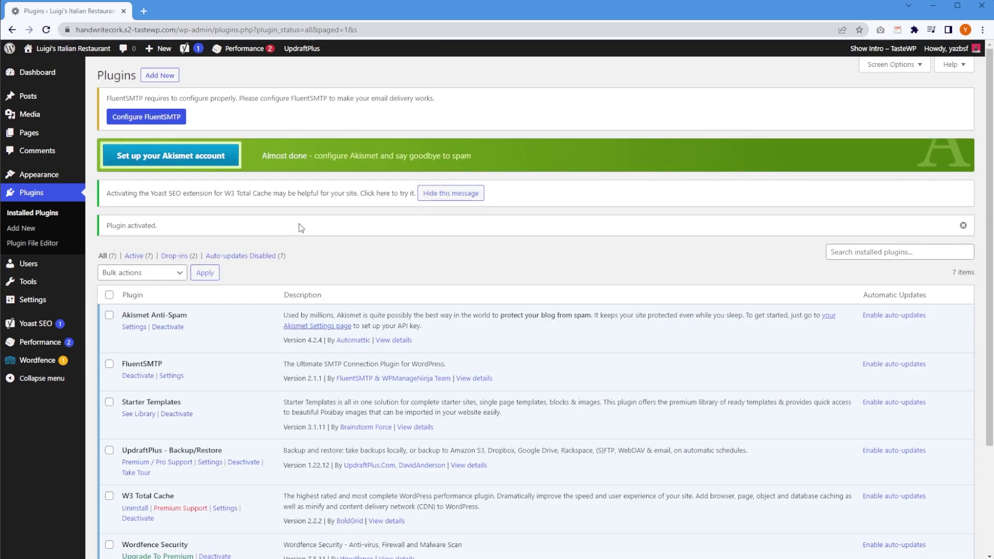
pyautogui.moveTo(41, 175)
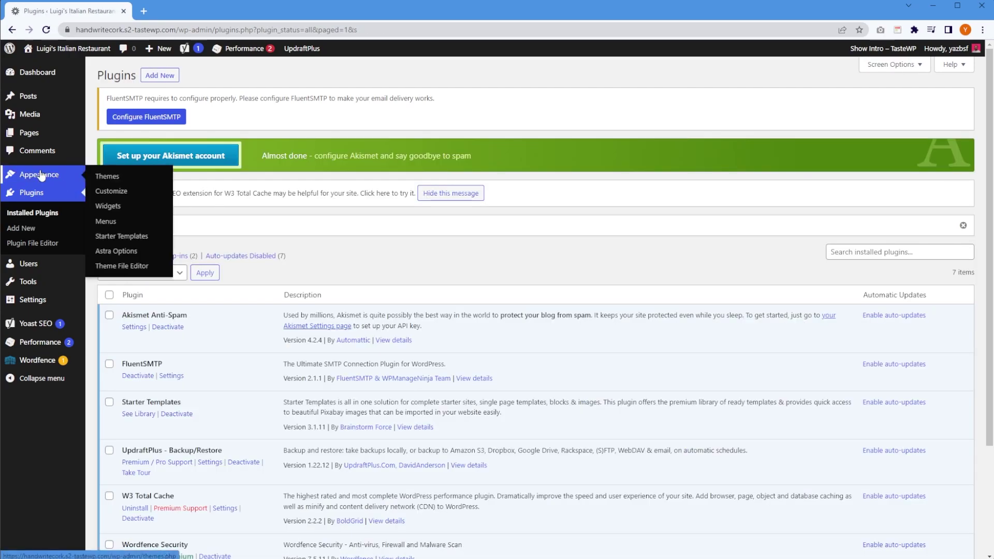
# - Start the Starter Templates builder with Block Editor and scroll through the template grid
pyautogui.click(127, 239)
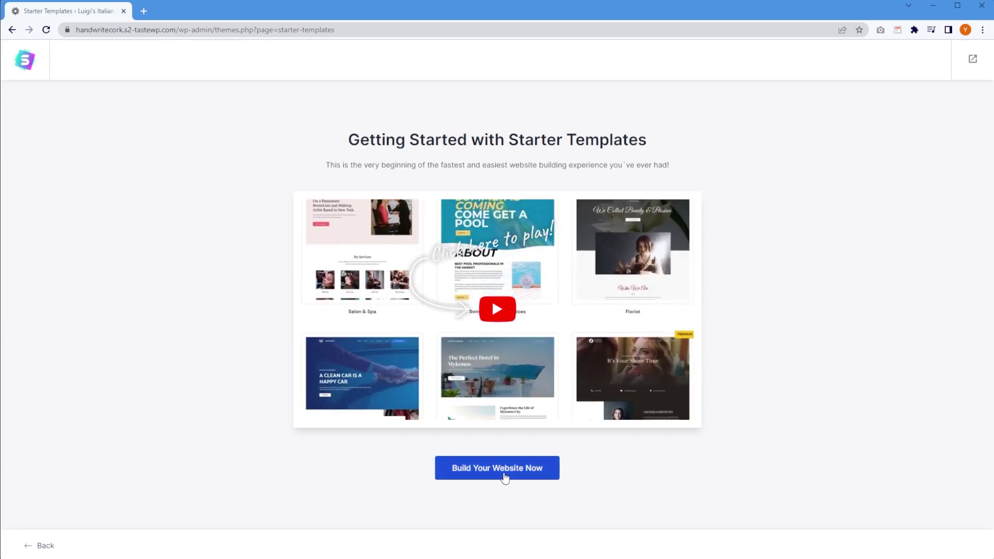
pyautogui.click(505, 477)
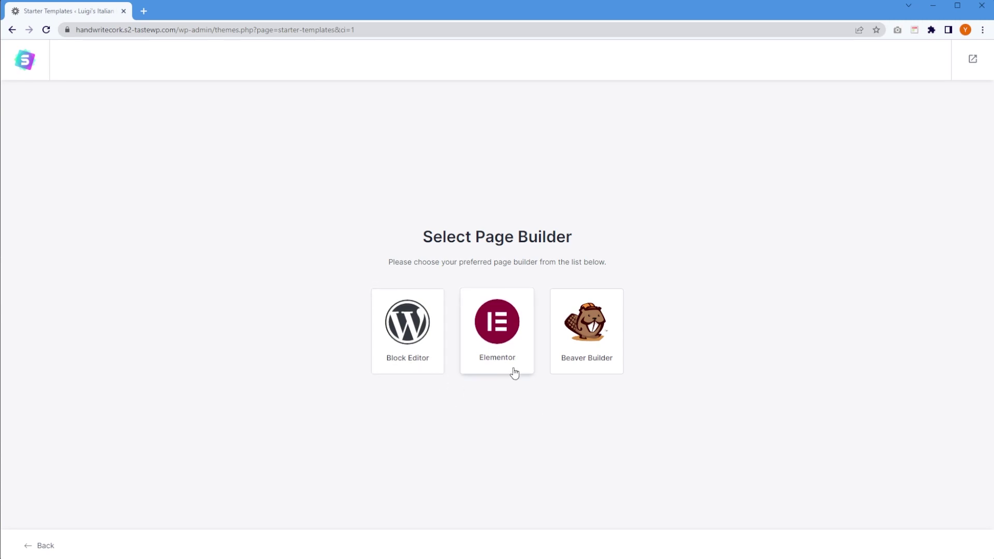
pyautogui.click(407, 331)
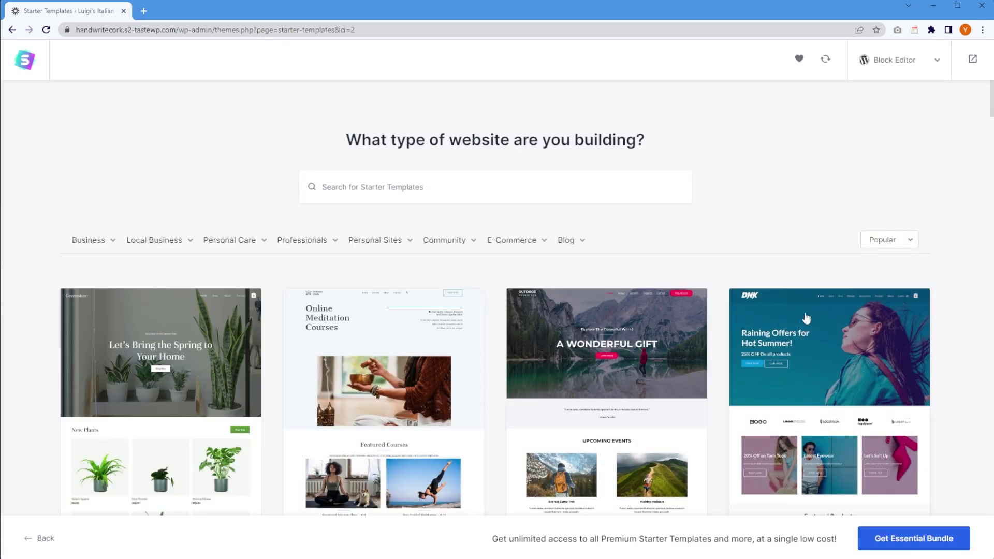
pyautogui.scroll(-2, 944, 298)
pyautogui.scroll(-2, 946, 310)
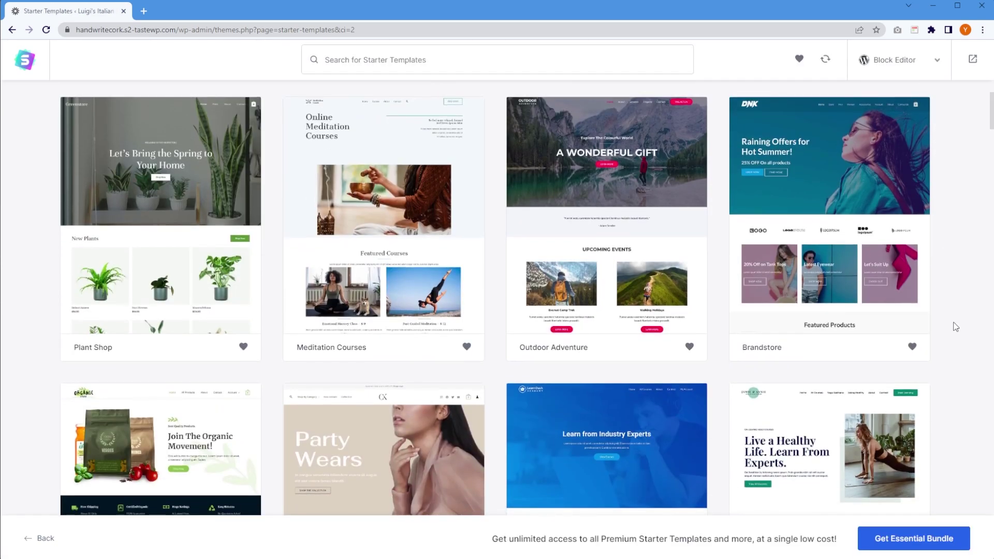
pyautogui.scroll(-5, 953, 326)
pyautogui.scroll(-15, 954, 334)
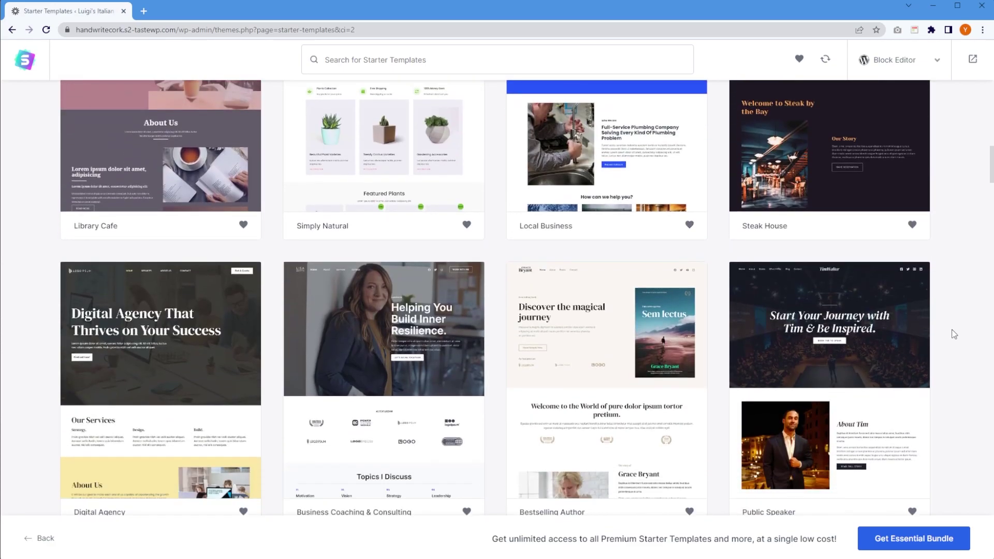
pyautogui.scroll(-15, 955, 334)
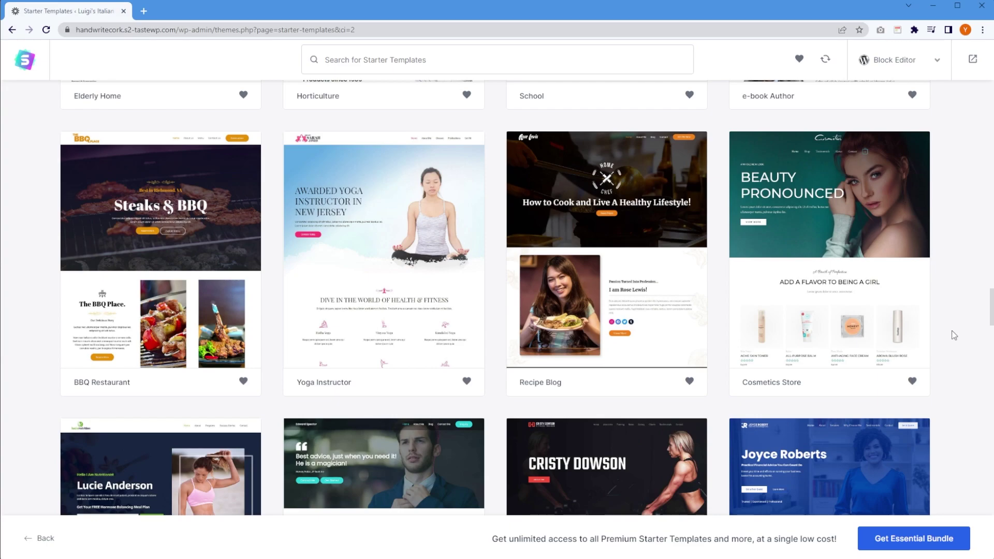
# - Pick the BBQ Restaurant template and skip adding a logo
pyautogui.click(150, 315)
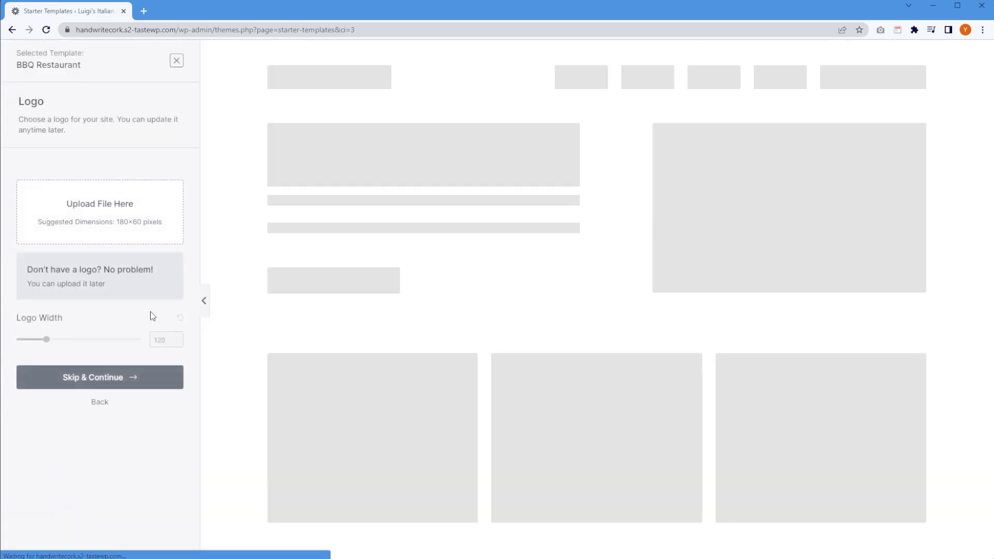
pyautogui.scroll(-10, 842, 245)
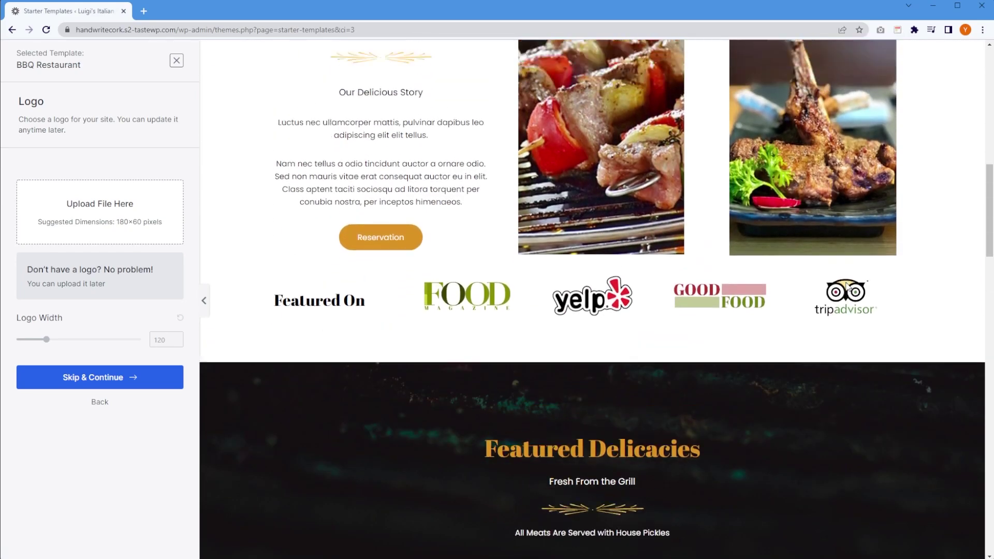
pyautogui.scroll(10, 846, 283)
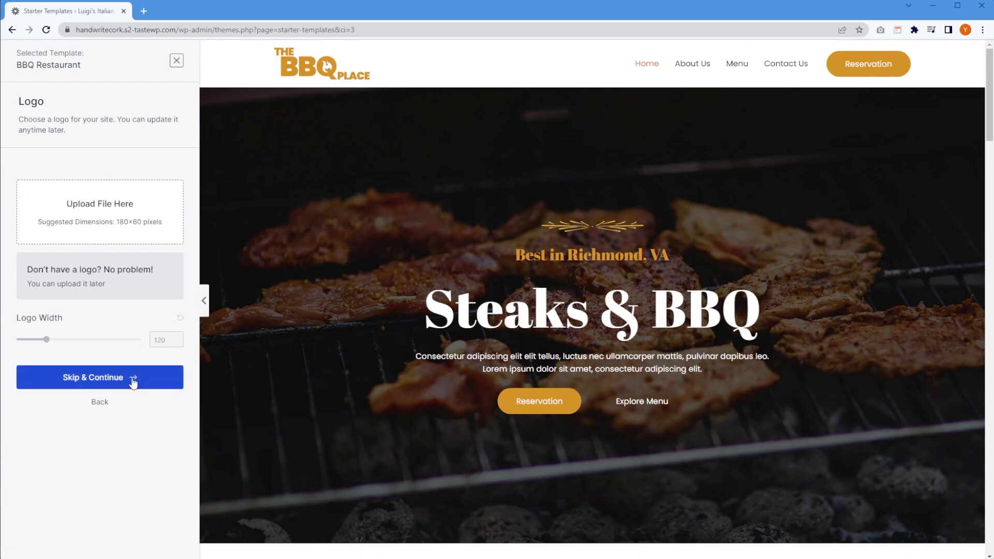
pyautogui.click(133, 381)
# - Compare red and pink palettes, keep blue, and submit to build the website
pyautogui.click(134, 231)
pyautogui.click(134, 266)
pyautogui.click(121, 346)
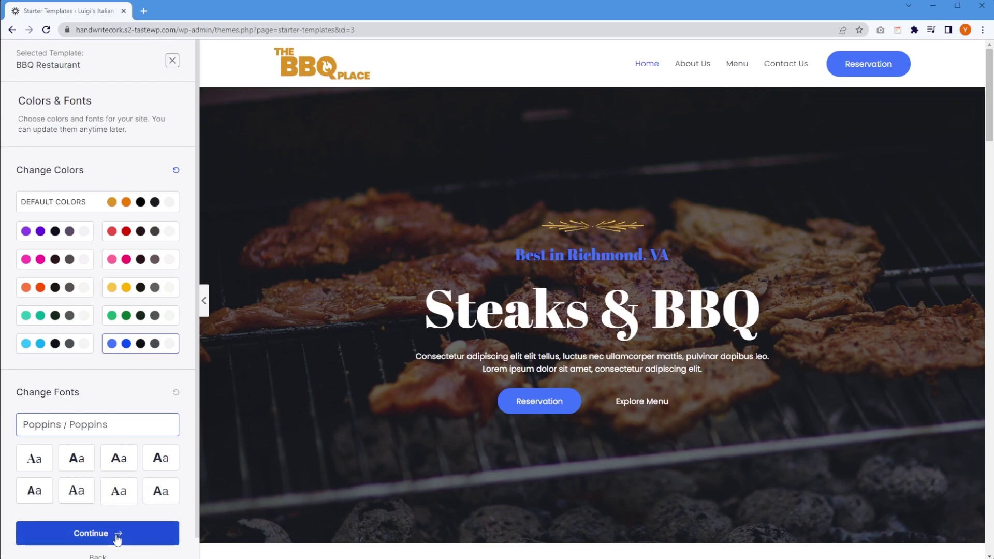
pyautogui.click(116, 535)
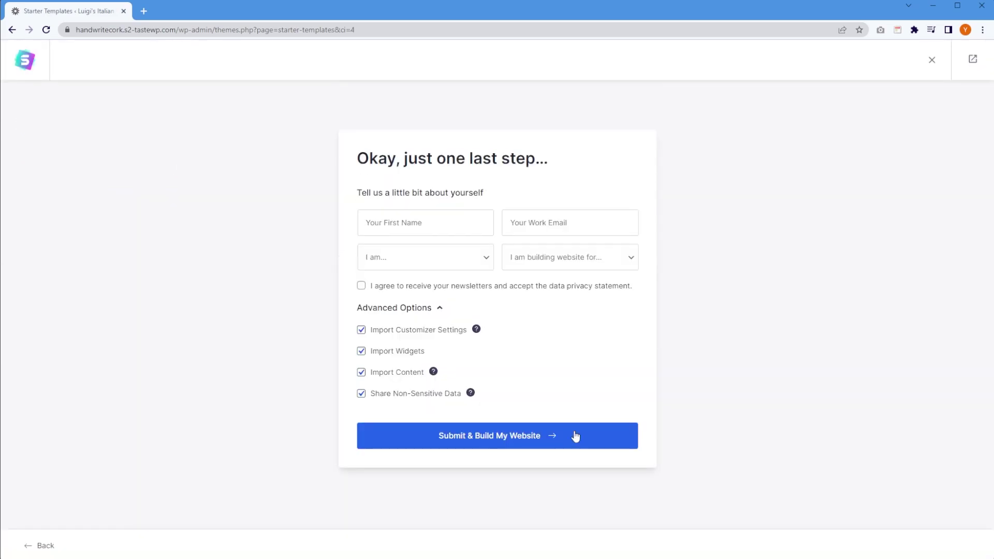
pyautogui.click(573, 435)
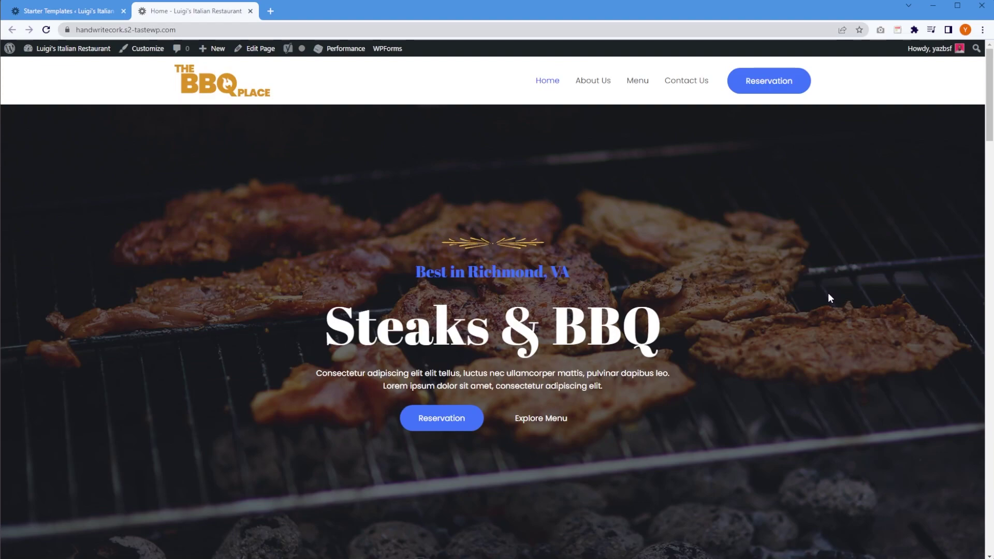
pyautogui.scroll(-10, 818, 285)
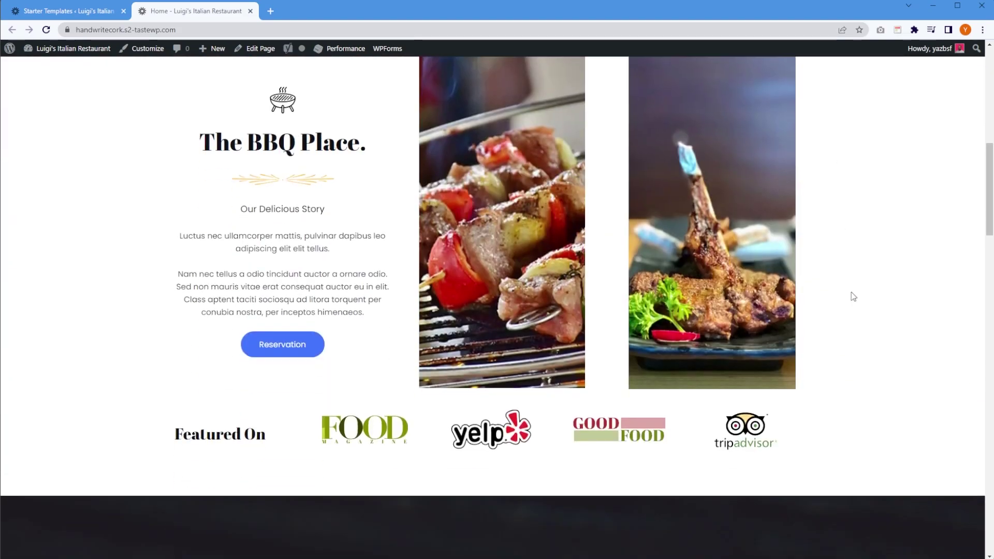
pyautogui.scroll(-10, 854, 297)
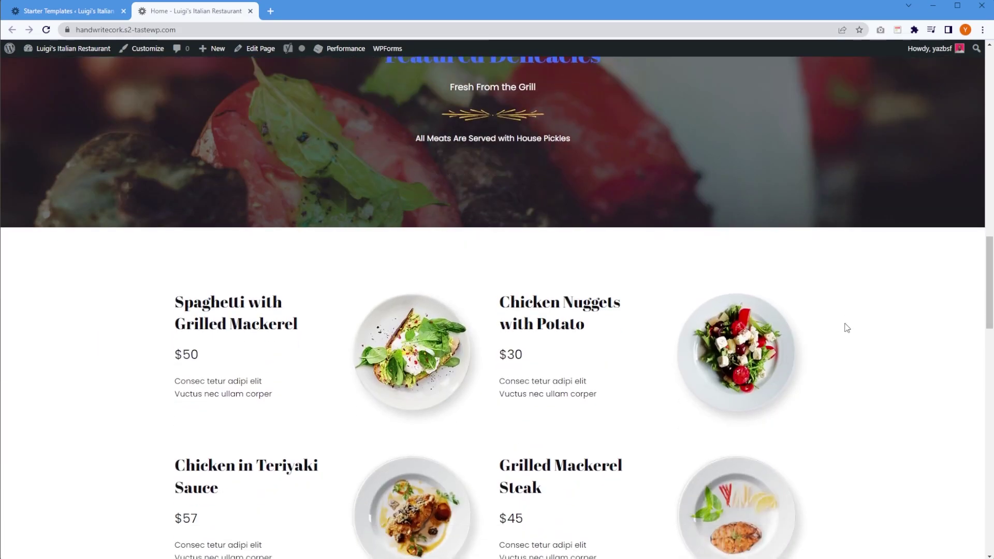
pyautogui.scroll(-10, 844, 326)
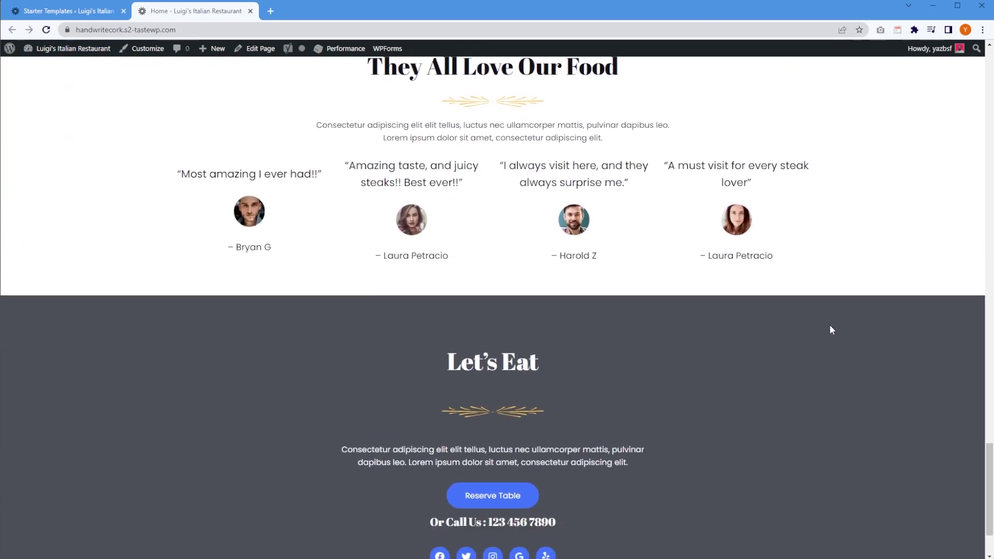
pyautogui.scroll(10, 824, 328)
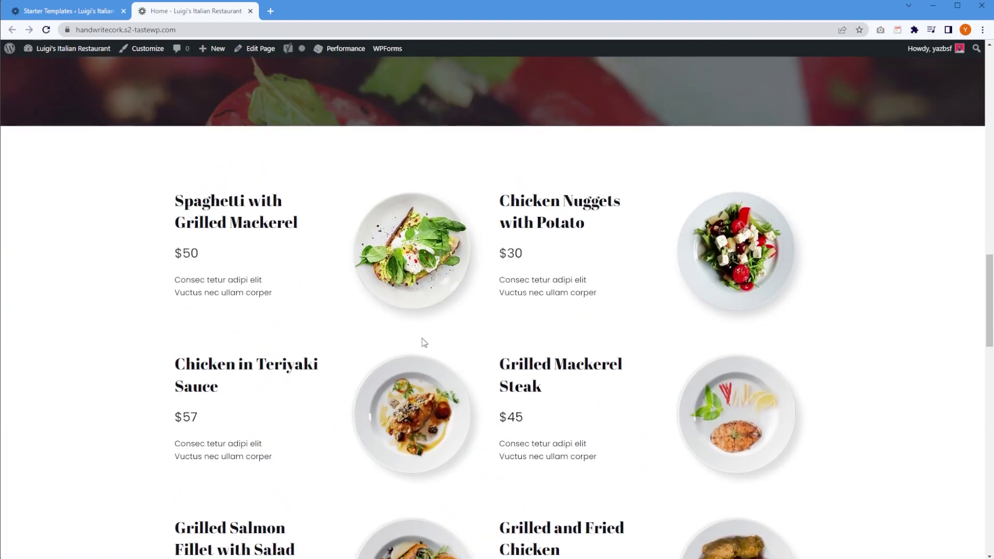
pyautogui.scroll(12, 422, 343)
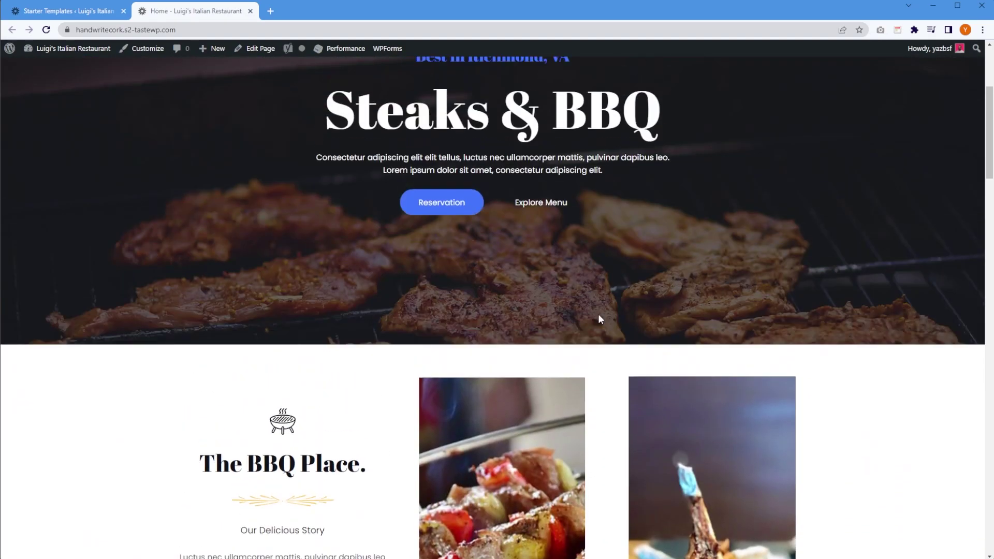
pyautogui.scroll(4, 600, 318)
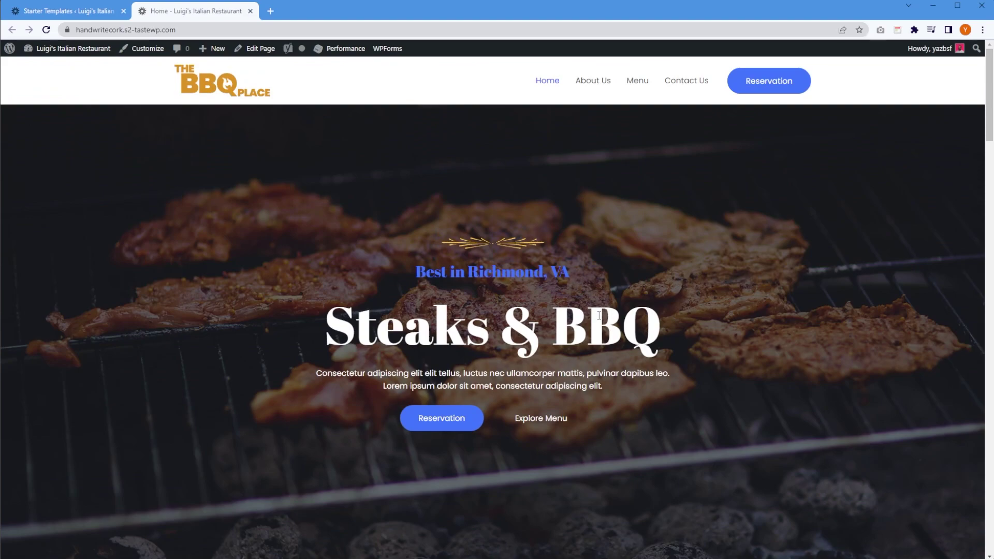